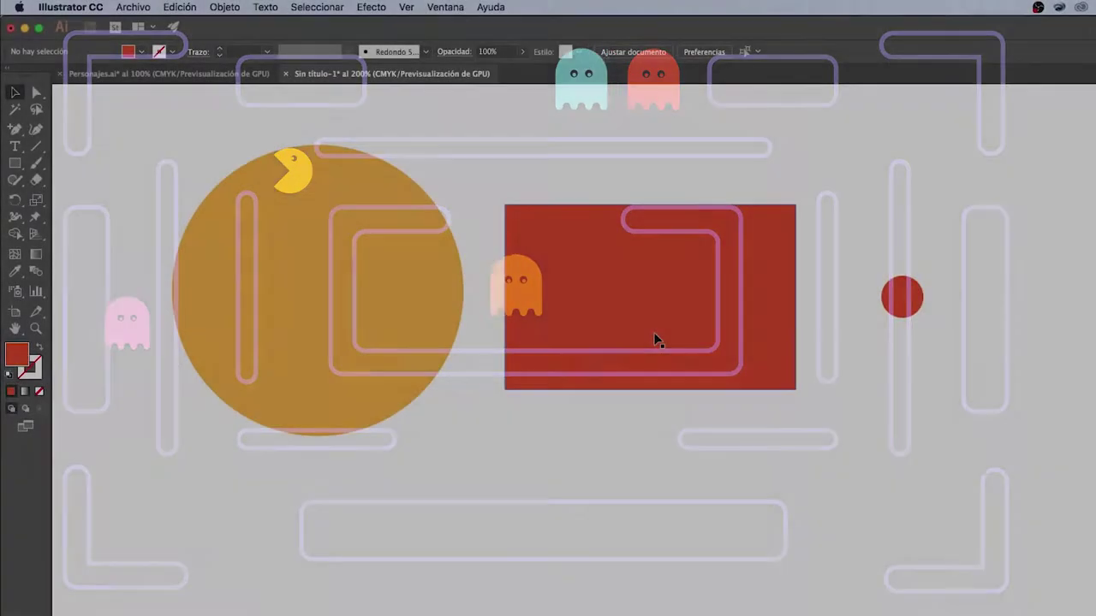
- Align the red rectangle under the orange dome and Unite them with Pathfinder into one body
drag(655, 340, 320, 415)
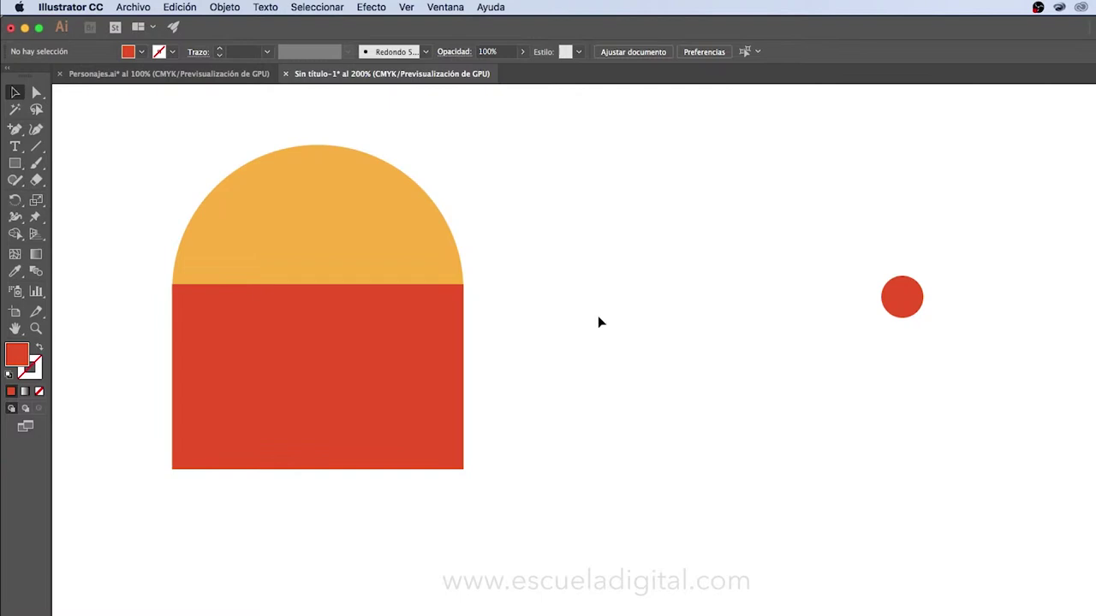
drag(137, 120, 488, 488)
click(445, 7)
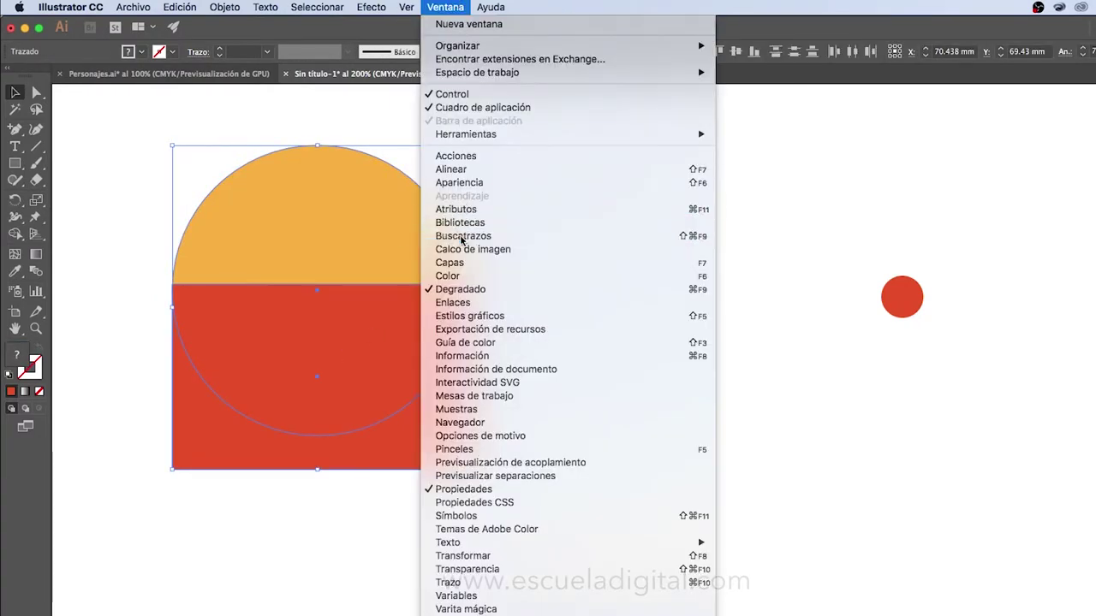
click(452, 213)
click(793, 529)
click(611, 434)
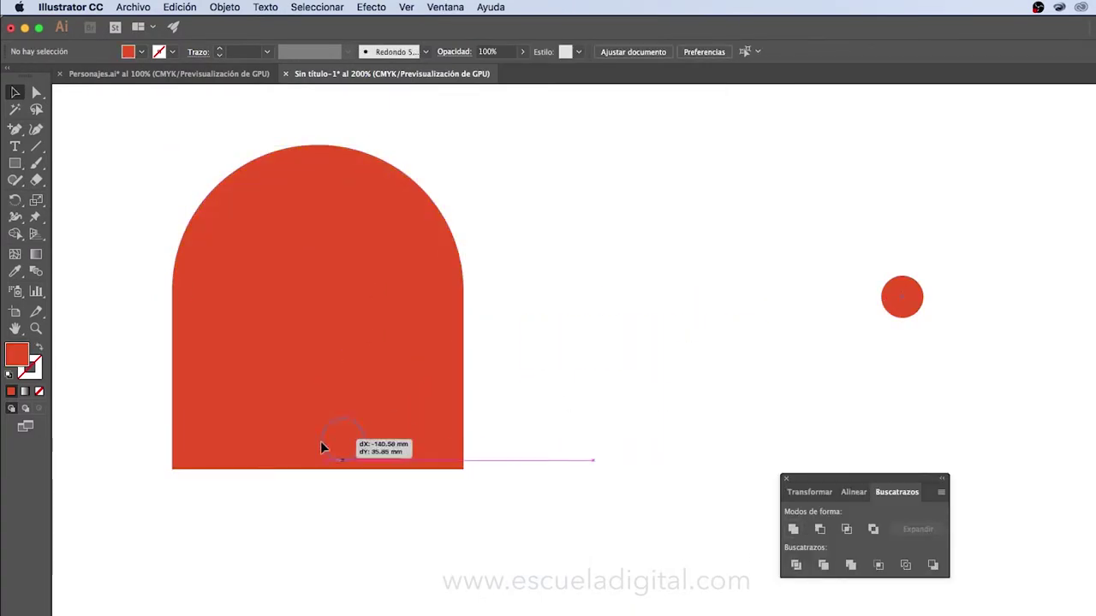
- Line up copies of the small red circle along the body's bottom edge for a scalloped base
mouse_move(322, 446)
mouse_down()
mouse_move(205, 484)
mouse_move(246, 483)
mouse_up()
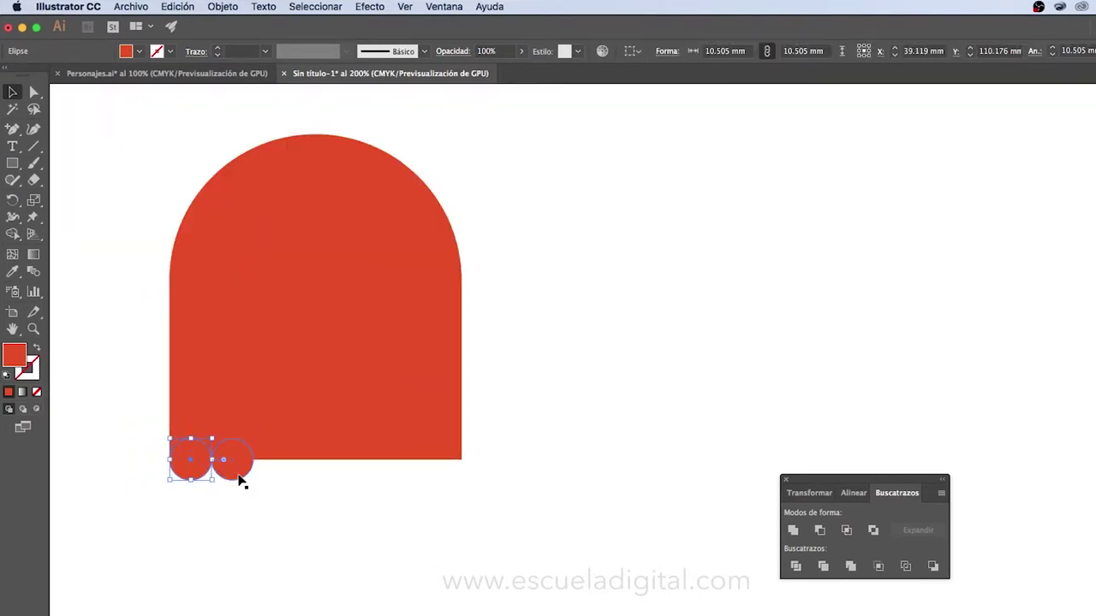
drag(276, 477, 401, 472)
shift+click(237, 470)
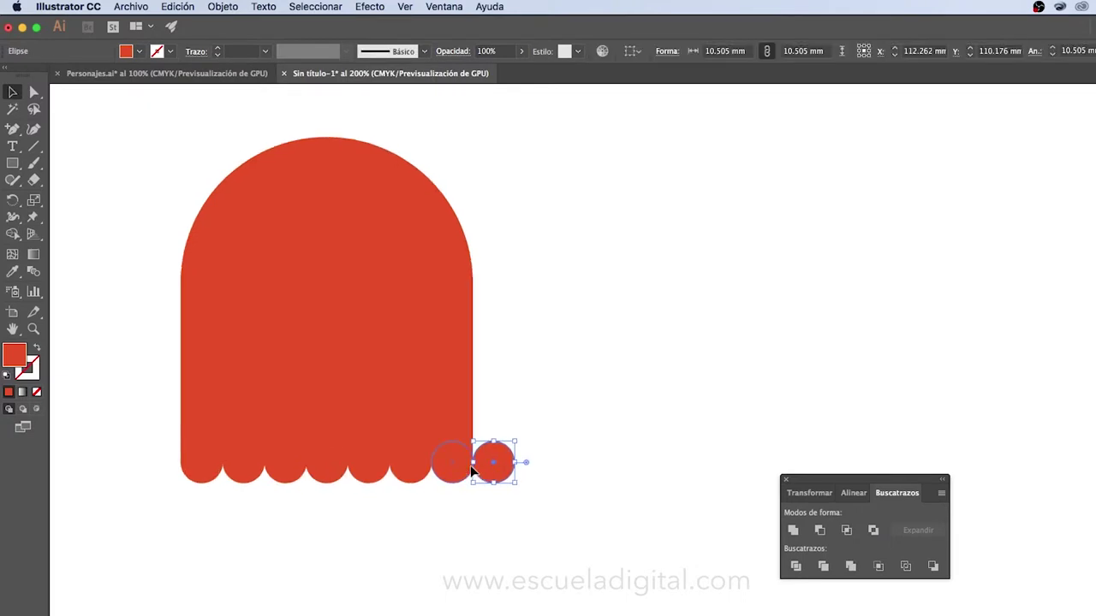
drag(467, 480, 373, 479)
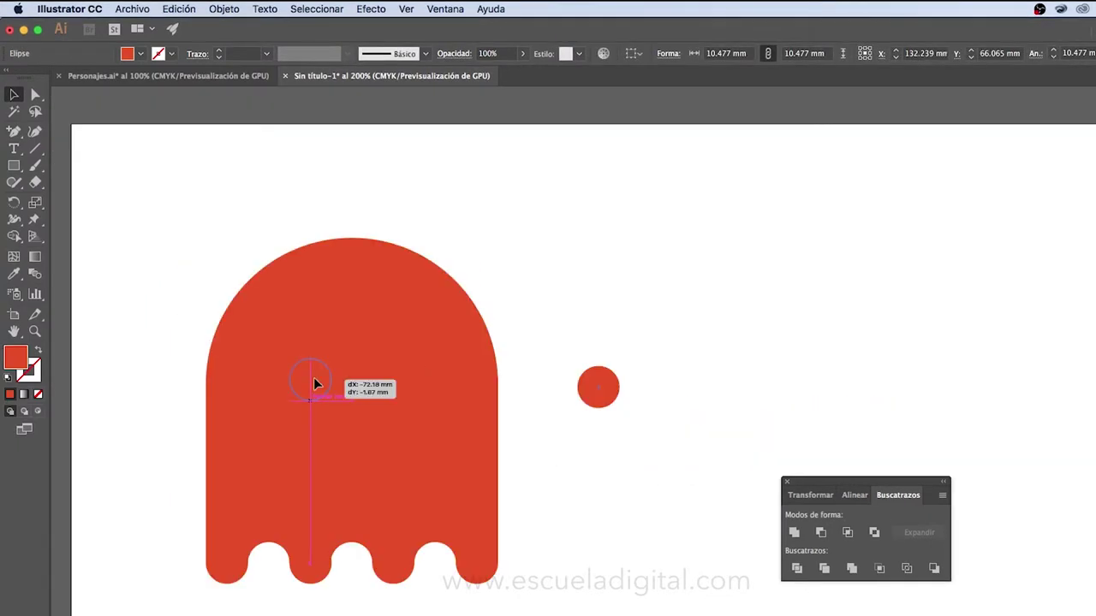
- Position a circle at the ghost's eye spot and select it together with the ghost
drag(314, 384, 314, 384)
shift+click(465, 354)
click(909, 569)
- Cut the left eye hole into the ghost with Pathfinder Exclude
click(824, 389)
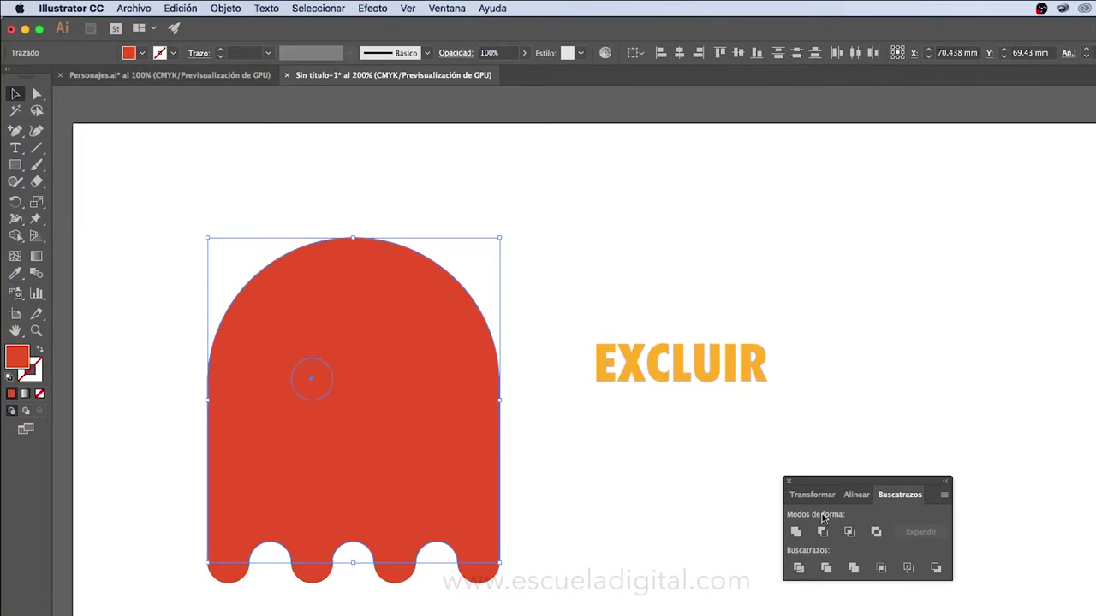
click(874, 532)
click(599, 445)
click(330, 393)
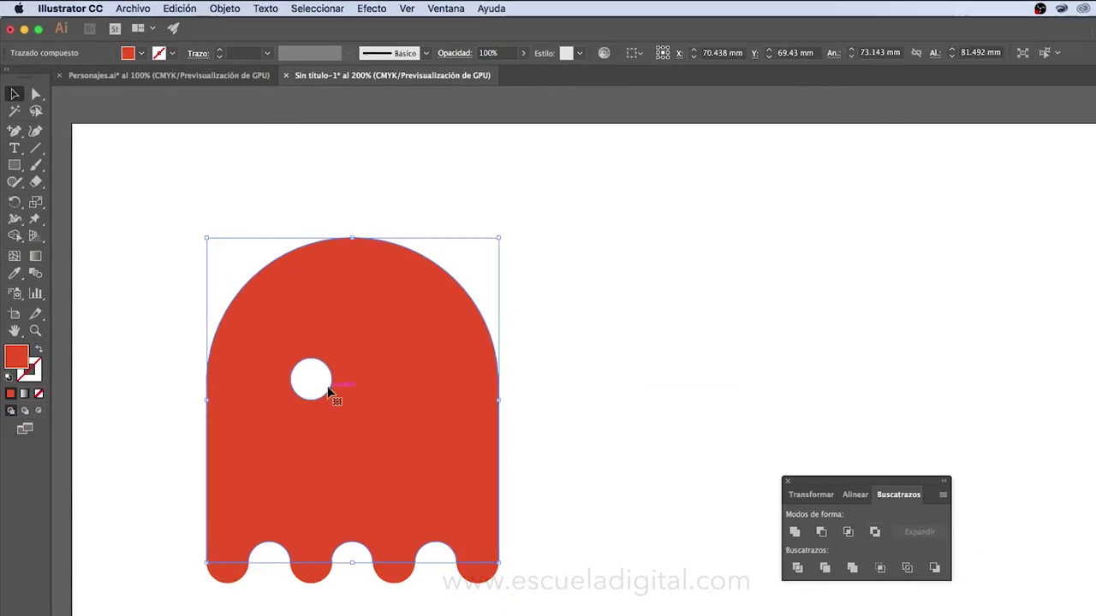
click(217, 589)
- Paste another eye circle on the right eye spot and exclude it as a second hole
key(ctrl+v)
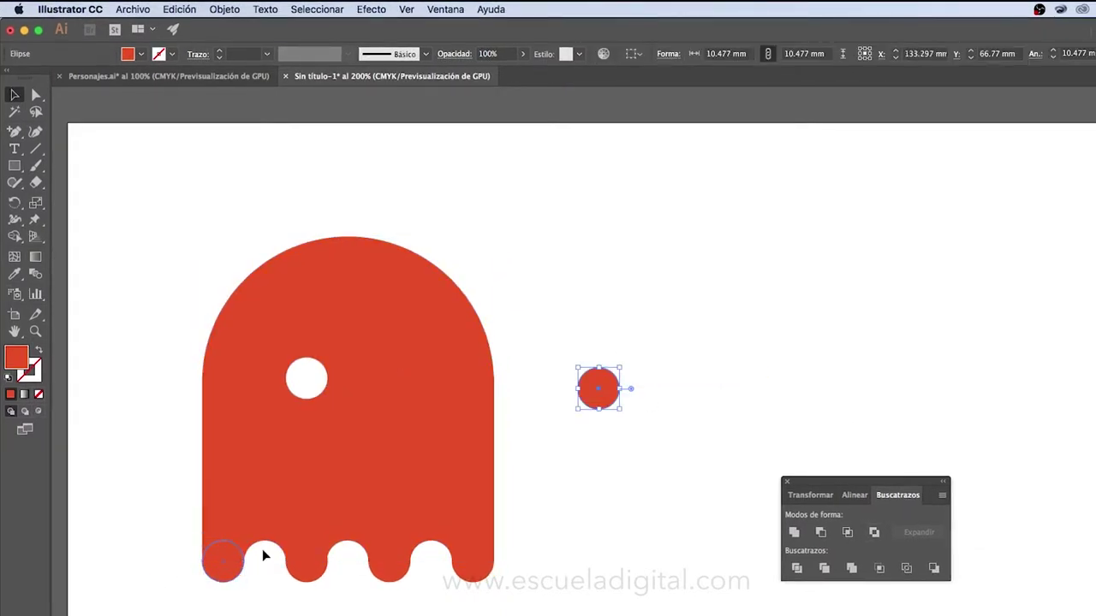
drag(389, 389, 388, 390)
click(685, 382)
click(383, 376)
shift+click(435, 409)
click(874, 532)
click(691, 364)
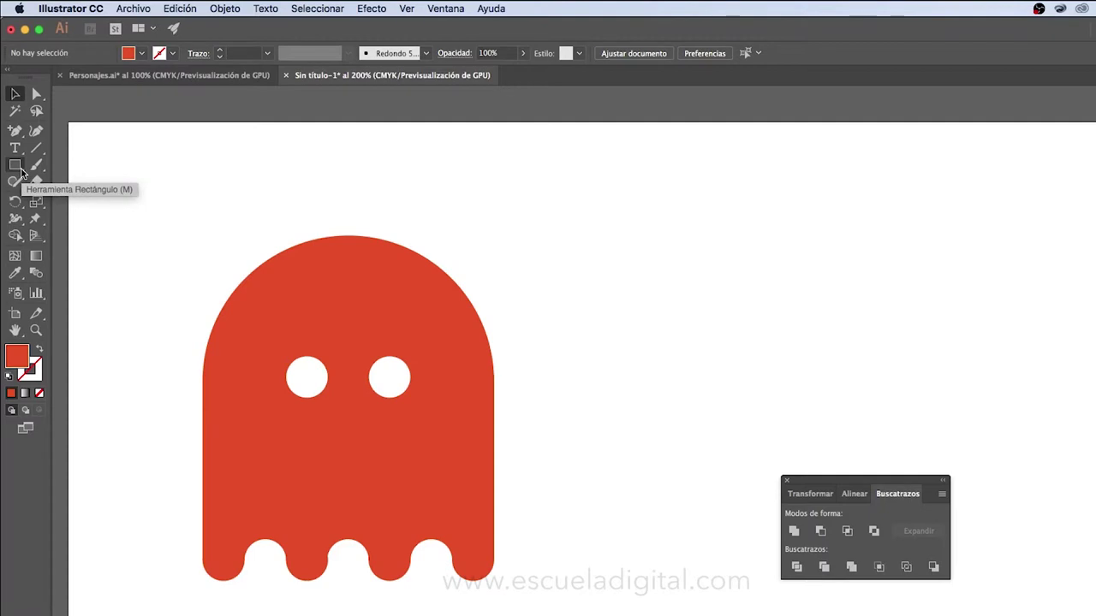
- Draw a small pupil in the left eye and place a copy in the right eye
drag(21, 170, 77, 196)
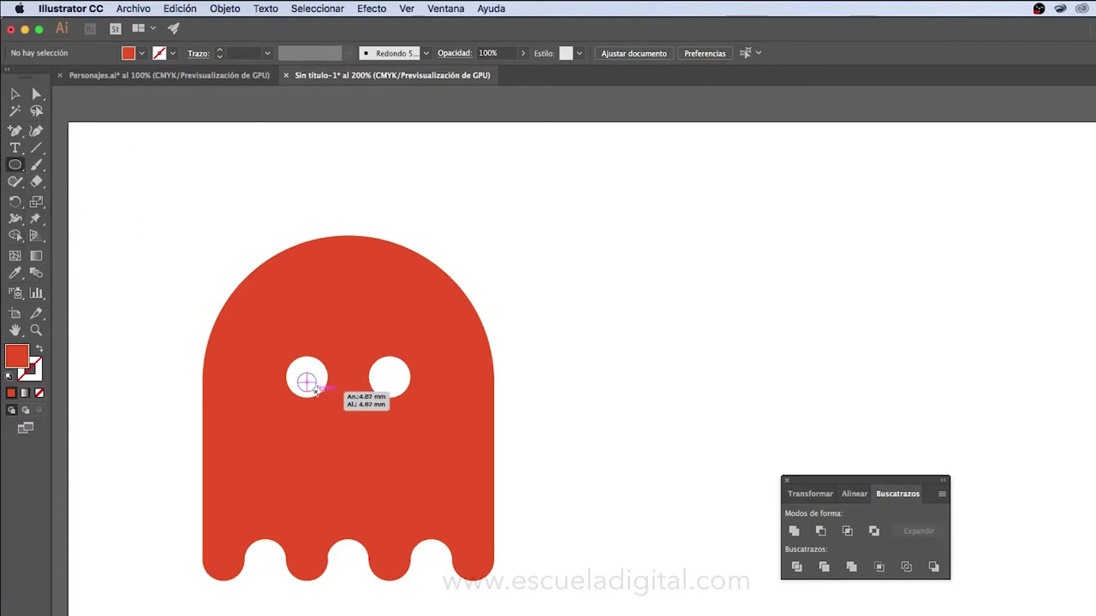
drag(315, 389, 320, 394)
click(15, 94)
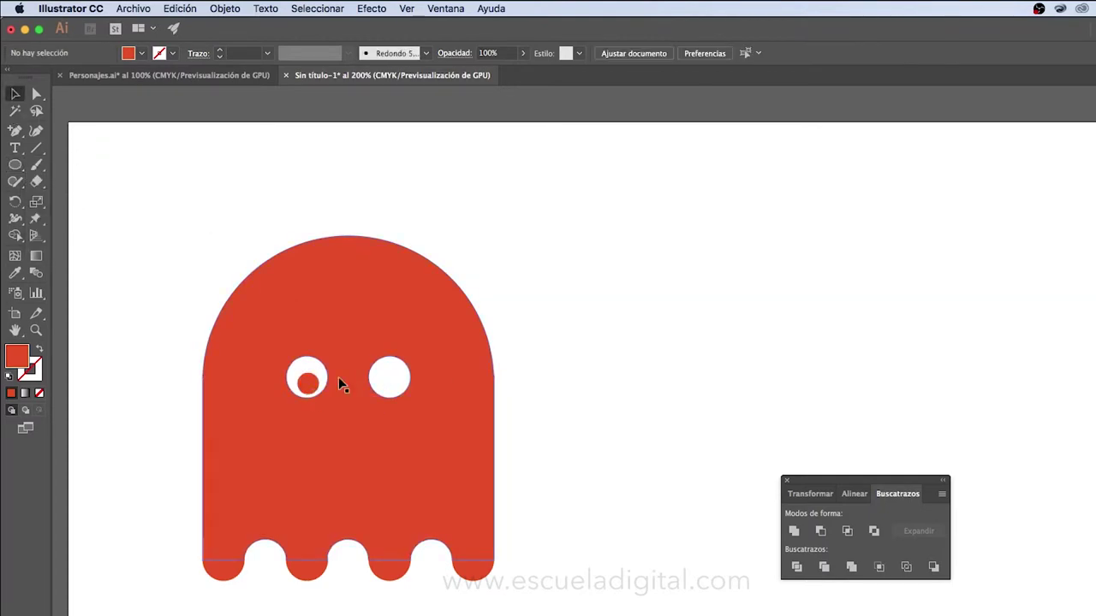
click(309, 382)
drag(597, 391, 411, 388)
click(590, 340)
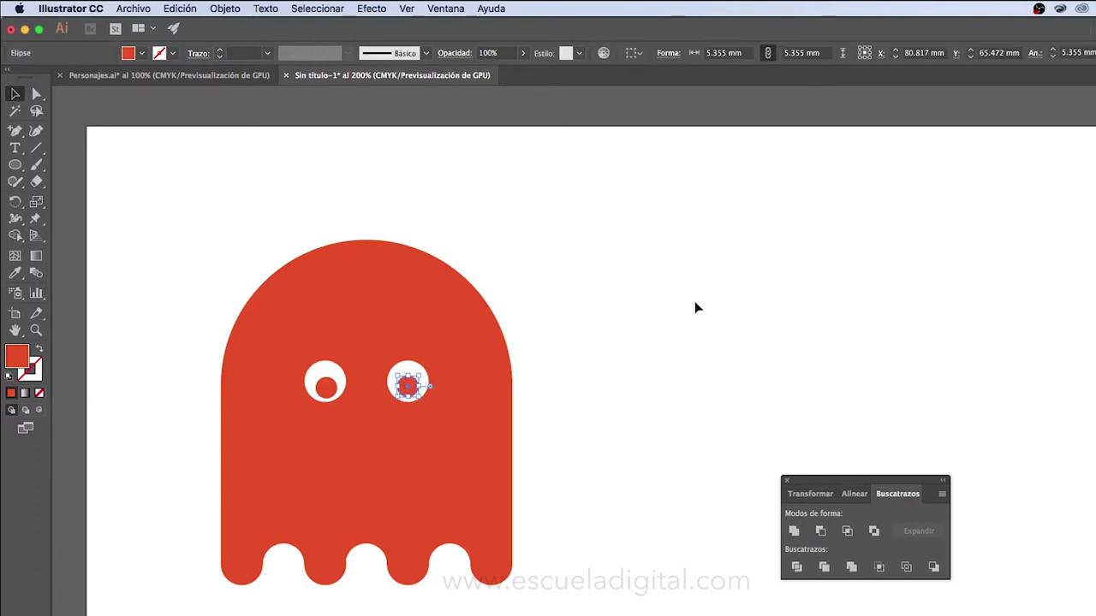
click(695, 308)
- Select the whole ghost with its pupils and Combine them into one shape
scroll(695, 307, down, 3)
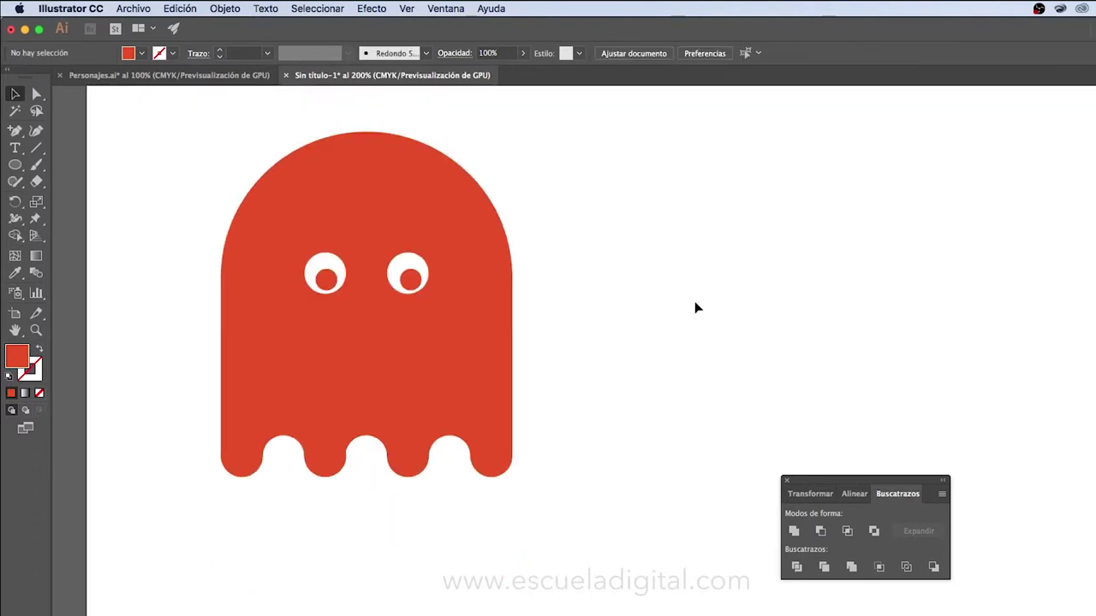
drag(604, 471, 140, 422)
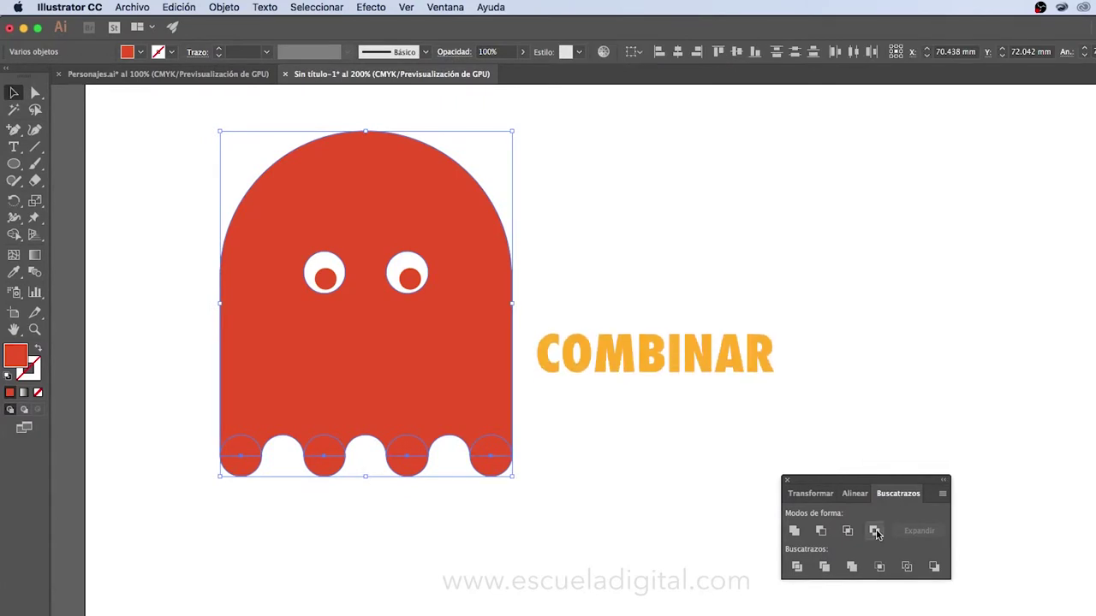
click(853, 568)
drag(500, 398, 702, 371)
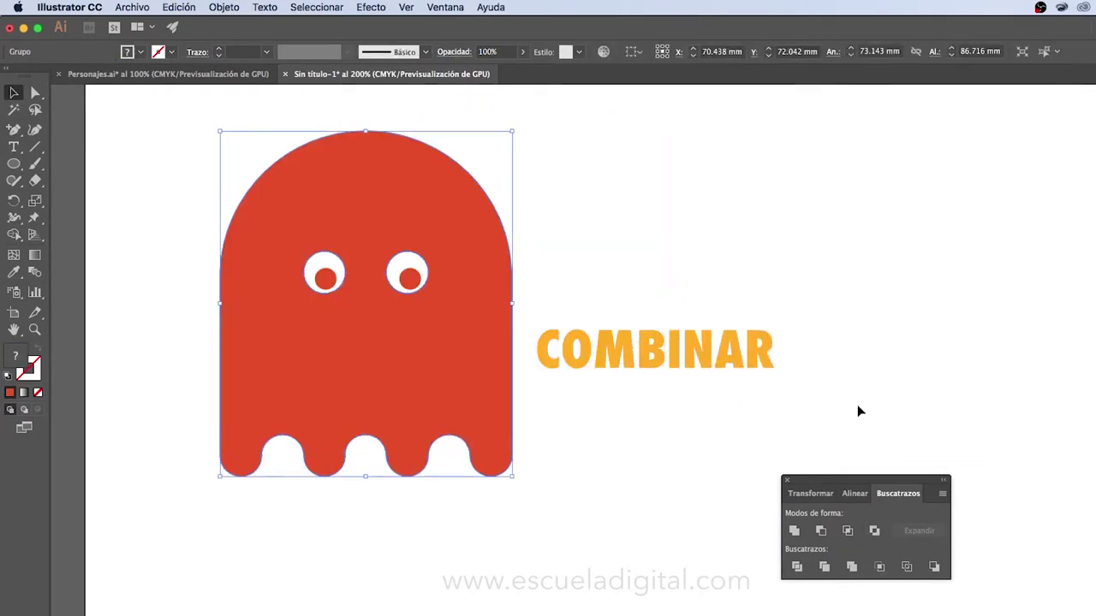
click(611, 447)
drag(551, 476, 155, 367)
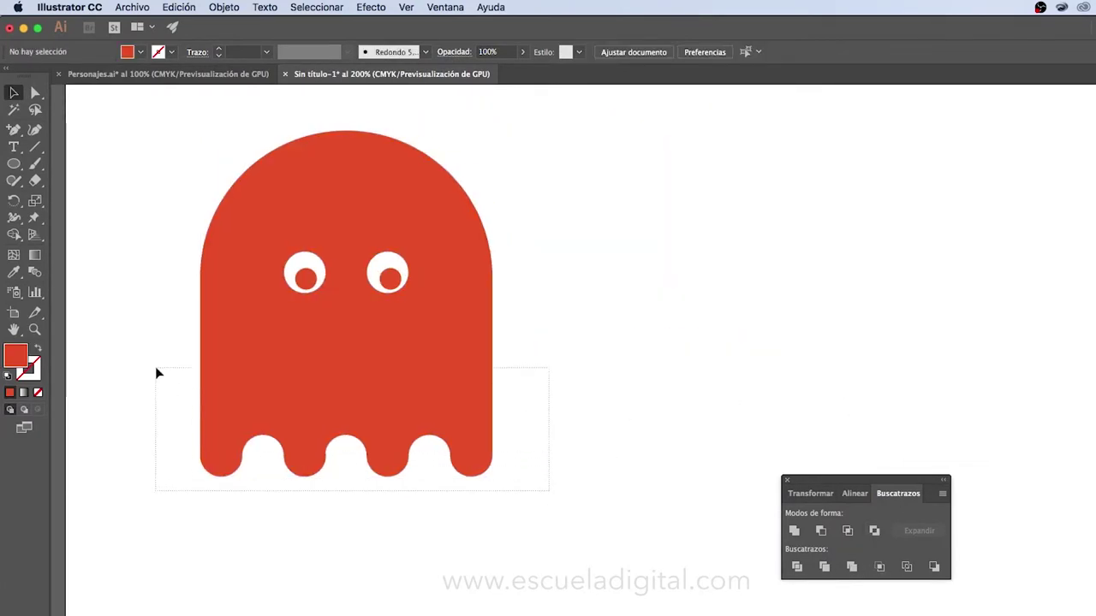
- Combine both pupils with the ghost body and move it to confirm it is one piece
click(306, 275)
shift+click(390, 277)
shift+click(463, 309)
click(853, 567)
click(506, 385)
drag(506, 385, 771, 403)
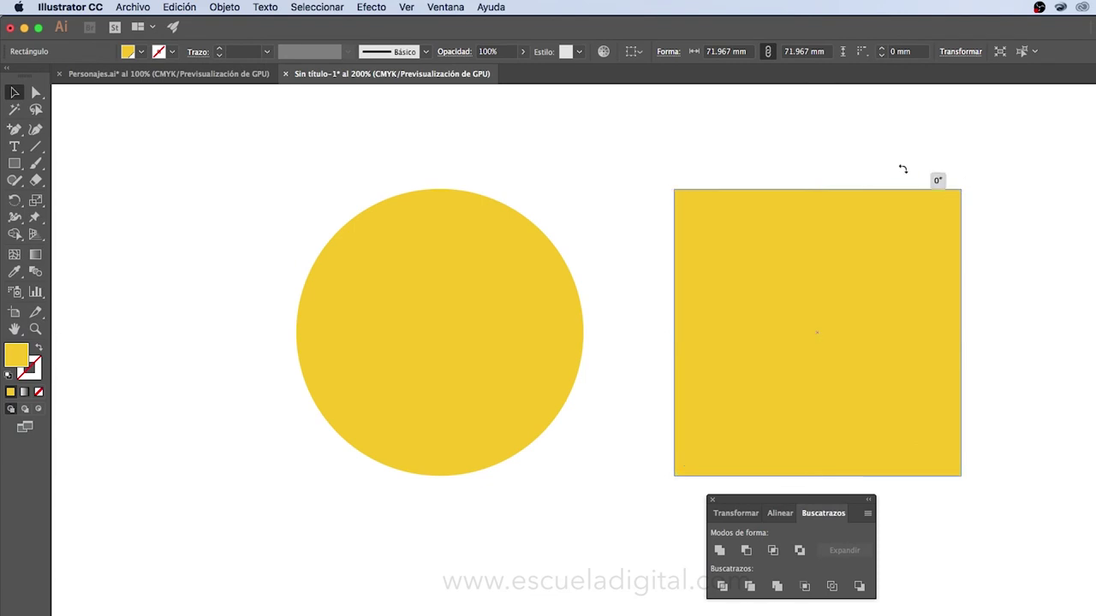
- Rotate the yellow square 45° over the circle's right side and Minus Front to carve the mouth
drag(902, 169, 993, 277)
drag(850, 304, 679, 304)
click(343, 135)
drag(343, 141, 635, 326)
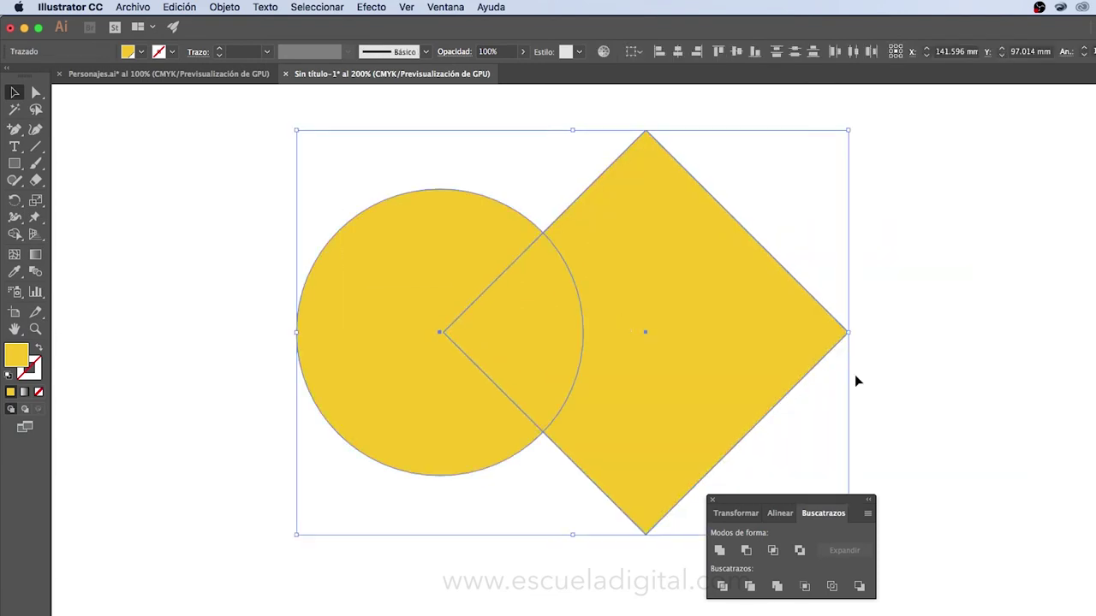
click(748, 555)
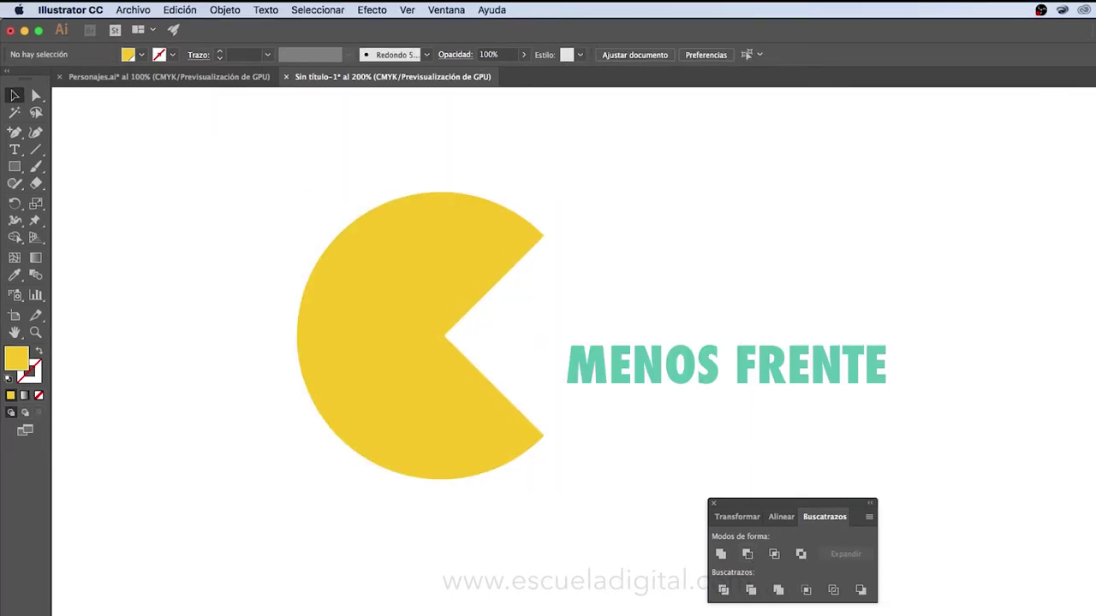
- Draw a small eye circle on Pac-Man and Exclude it as a hole
drag(14, 167, 77, 198)
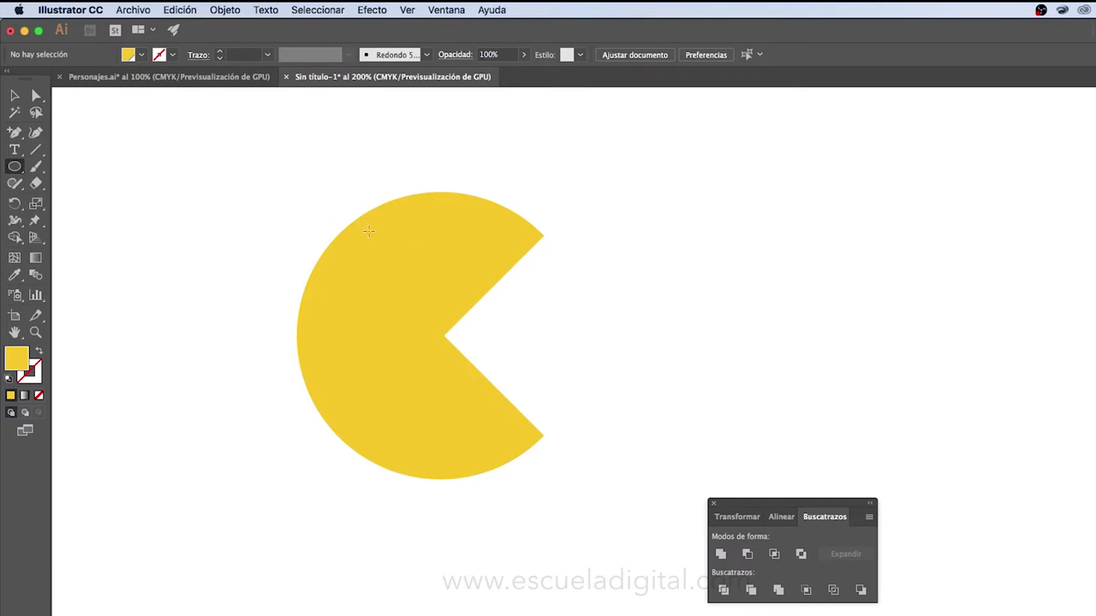
drag(435, 274, 434, 275)
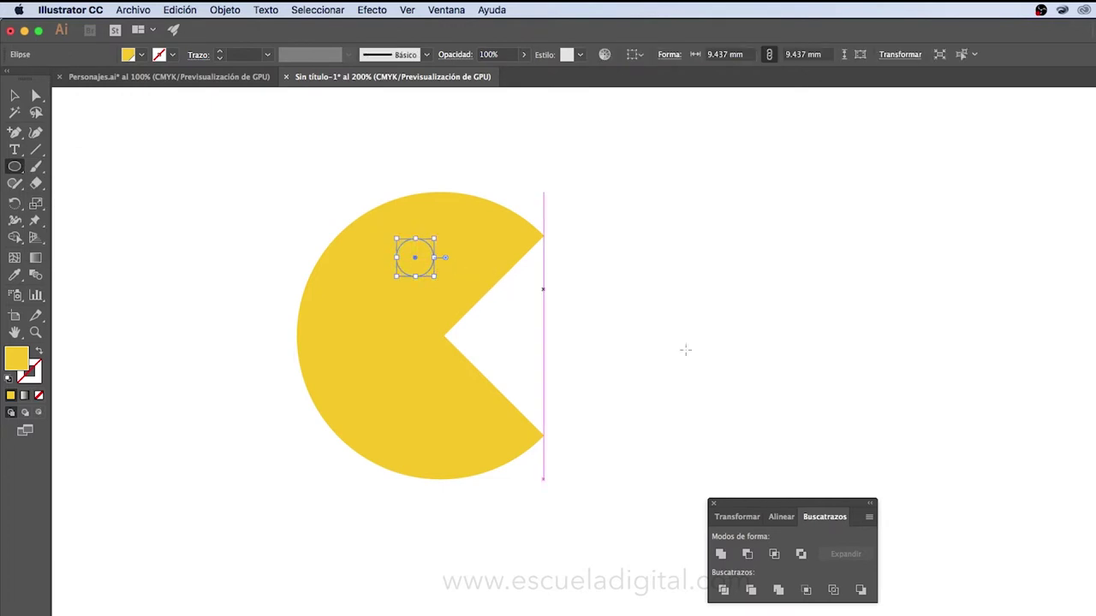
click(15, 100)
click(360, 229)
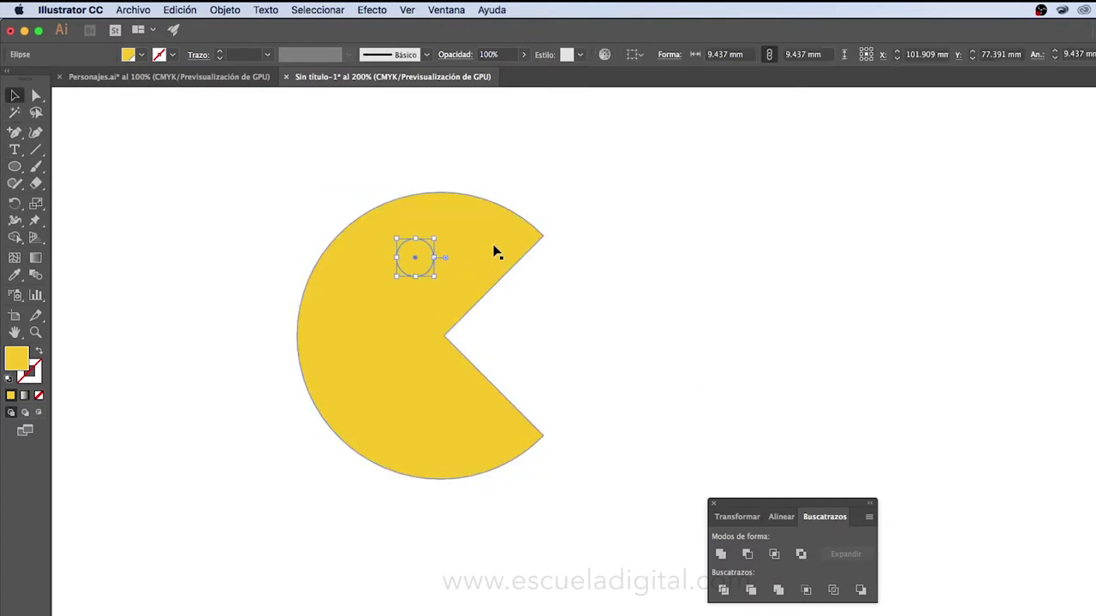
click(651, 402)
click(421, 264)
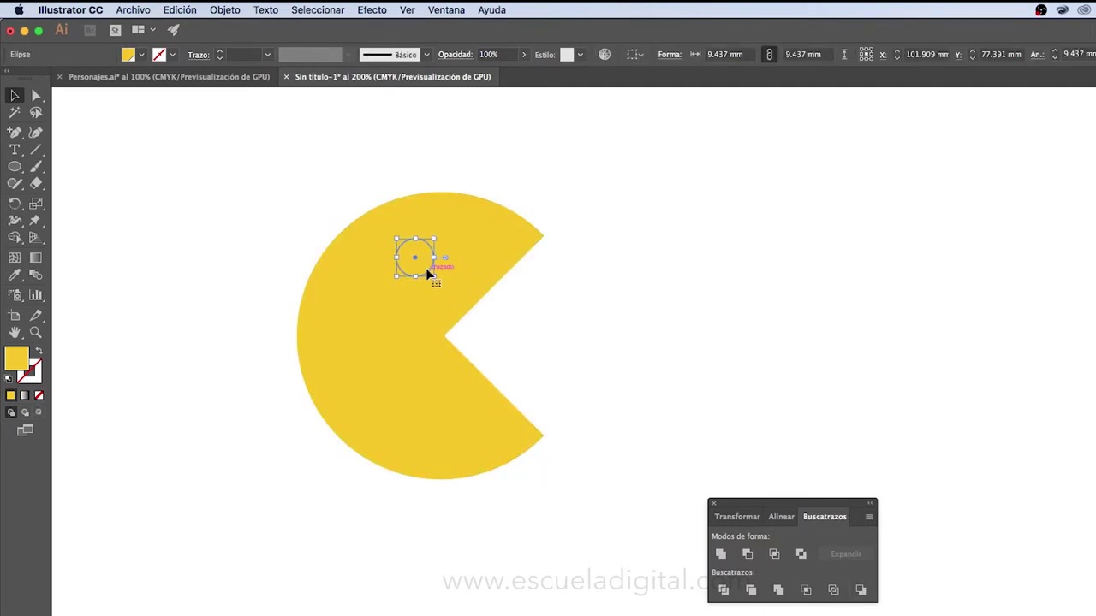
shift+click(485, 266)
click(801, 554)
click(656, 371)
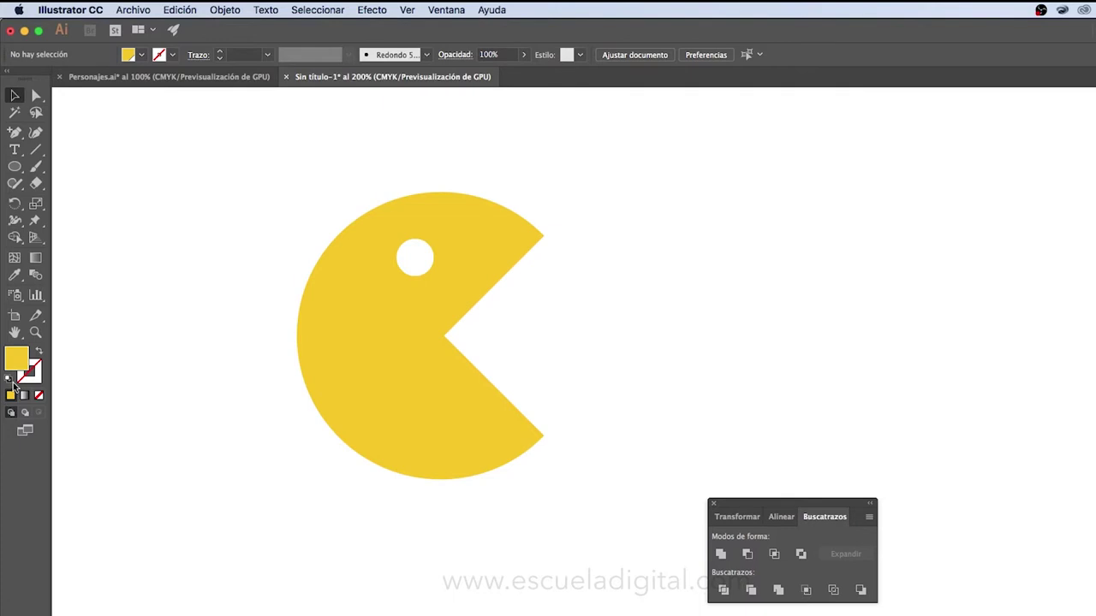
- Draw a pupil circle over the eye and Unite it with Pac-Man
click(18, 170)
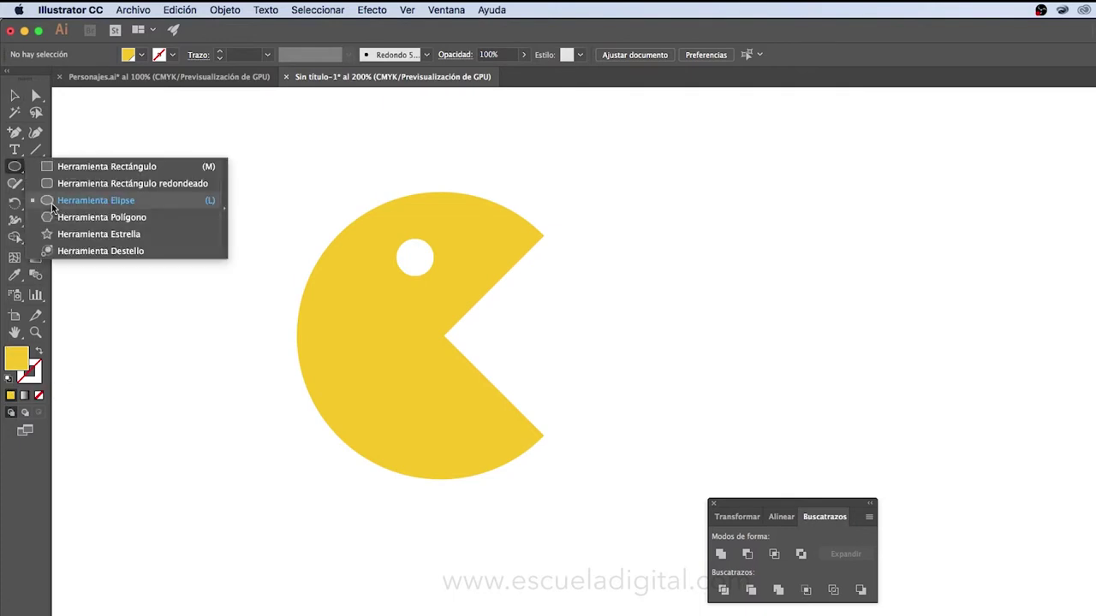
click(86, 201)
mouse_move(425, 268)
mouse_down()
mouse_move(410, 256)
mouse_move(905, 615)
mouse_up()
key(v)
click(594, 319)
click(721, 554)
click(748, 415)
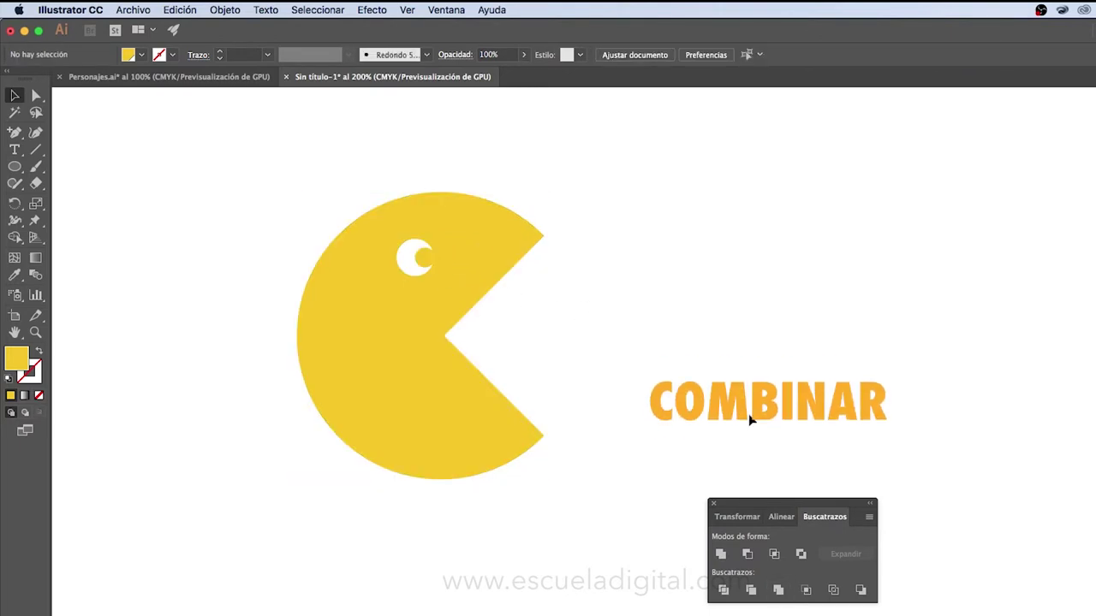
- Enter the Pac-Man group for editing, then pick a command from the top menu bar
double_click(420, 250)
click(658, 264)
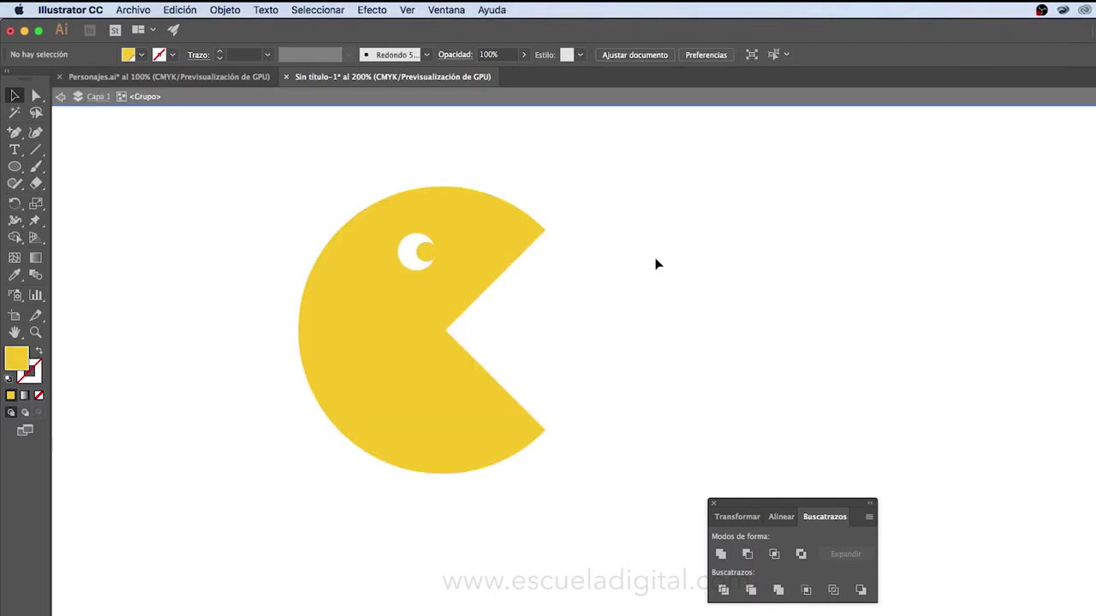
click(135, 10)
click(315, 83)
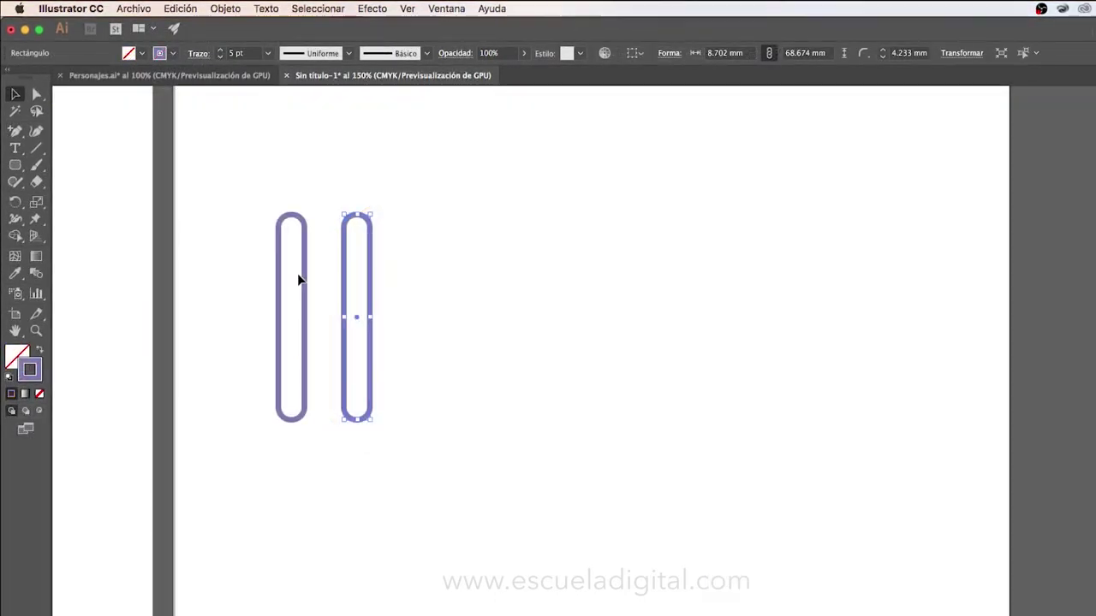
- Rotate the right rounded bar 90° to lie horizontally, select both bars, and show Pathfinder
click(243, 269)
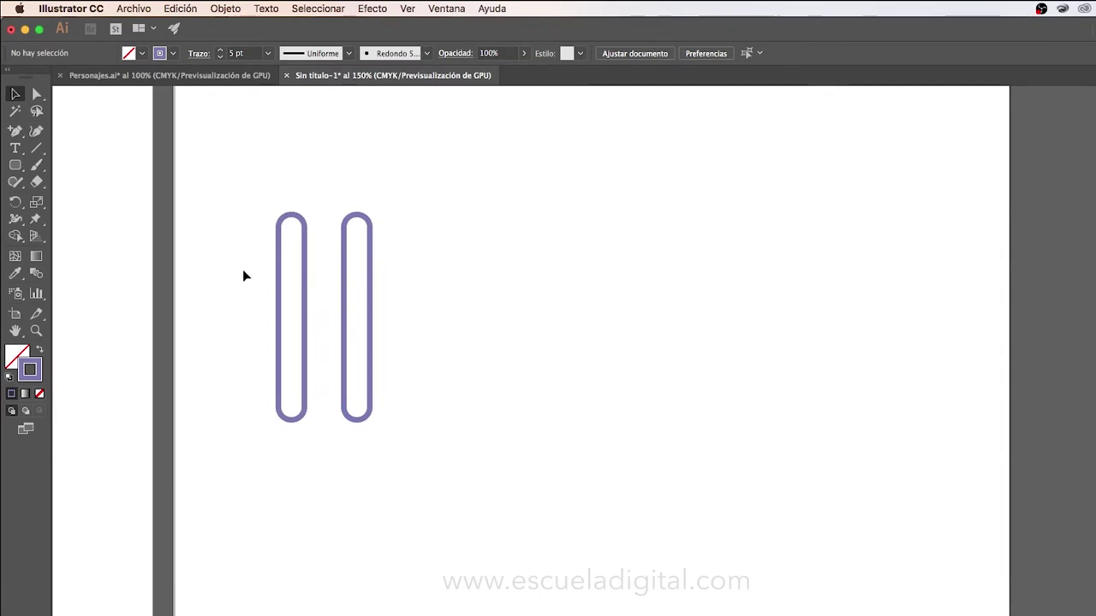
click(372, 299)
mouse_move(353, 206)
mouse_down()
mouse_move(331, 306)
mouse_move(352, 223)
mouse_up()
drag(542, 440, 257, 186)
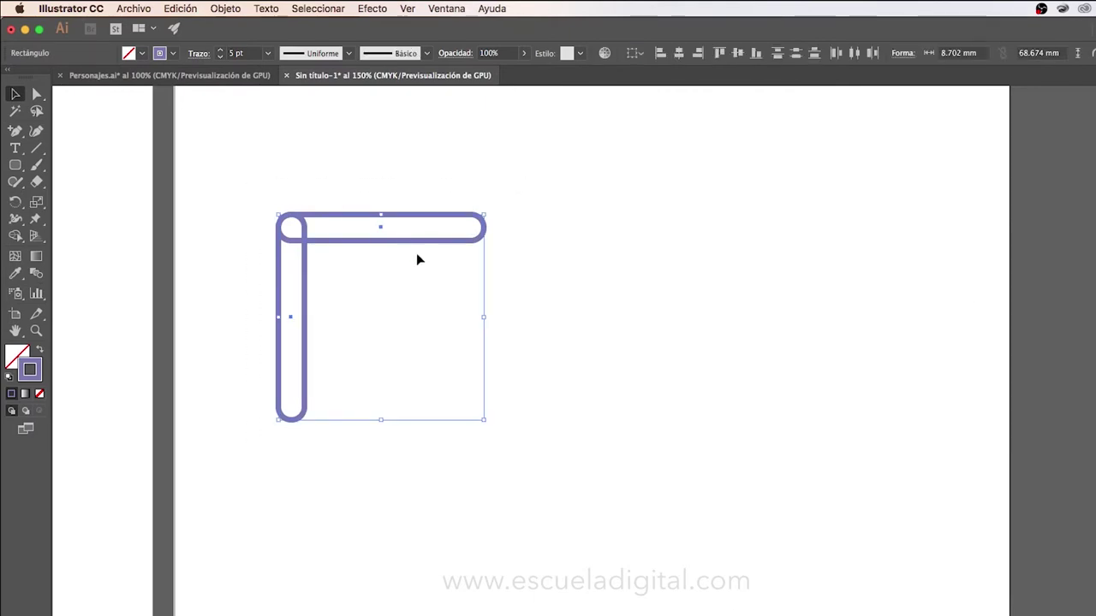
click(446, 8)
click(592, 240)
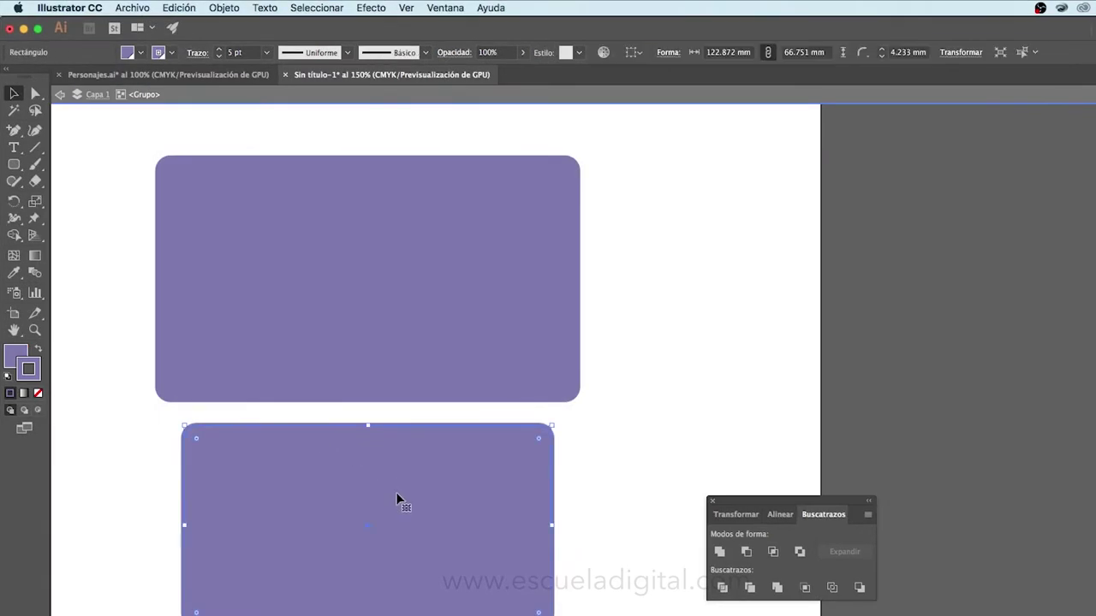
- Move the lower rounded rectangle over the top one and Exclude their overlap into a hollow frame
shift+click(408, 512)
drag(425, 499, 419, 257)
click(611, 415)
key(ctrl+a)
click(798, 552)
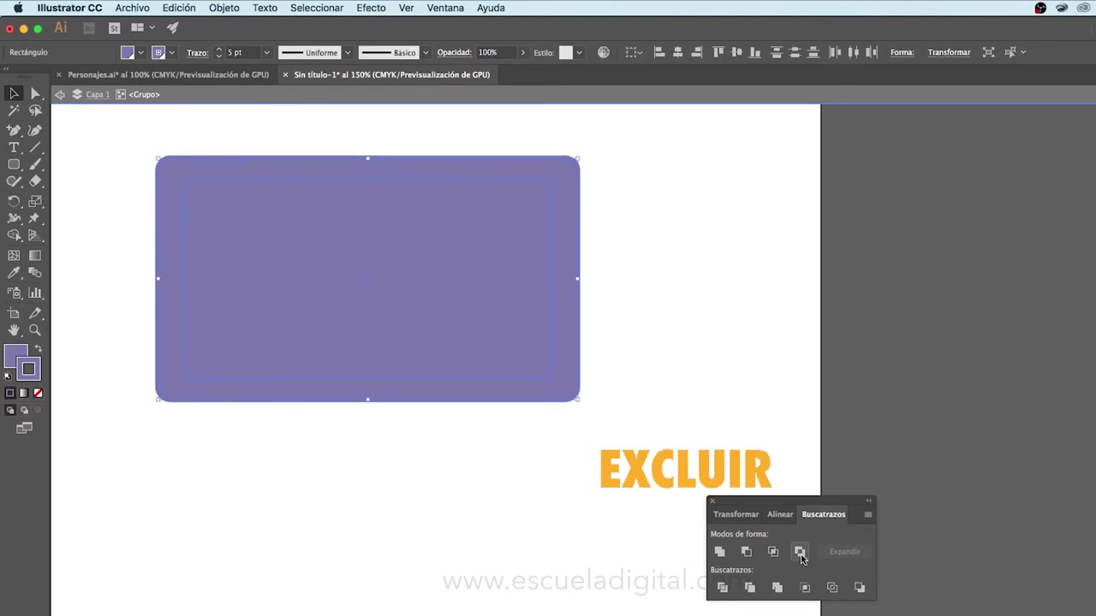
click(436, 506)
scroll(495, 548, up, 3)
drag(14, 165, 49, 166)
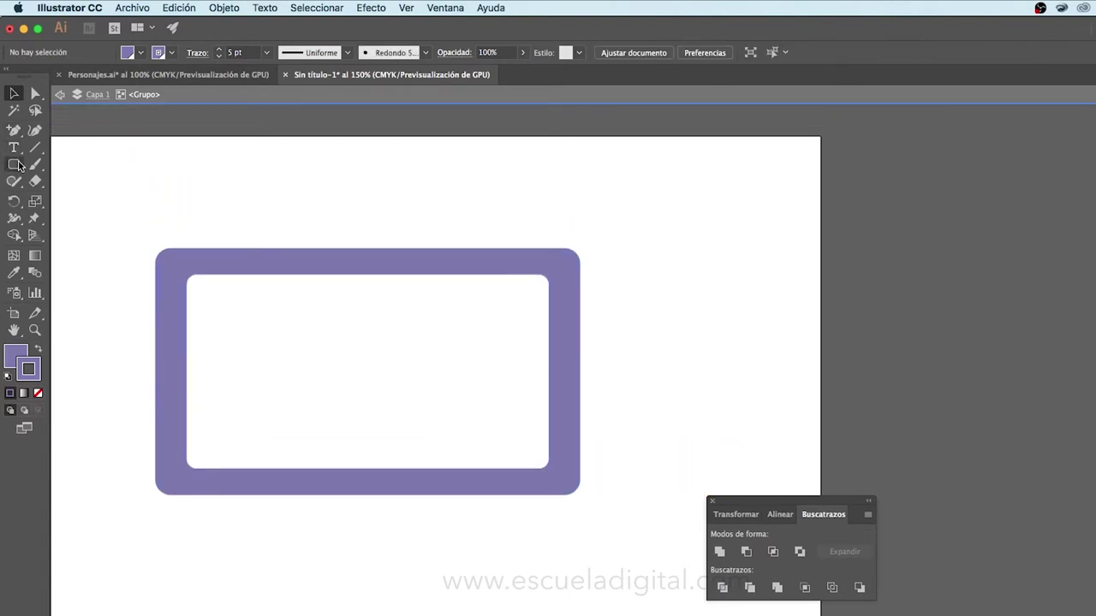
- Trim the frame's top edge with a small rectangle drawn over it, then delete the leftover rectangle
drag(270, 232, 466, 301)
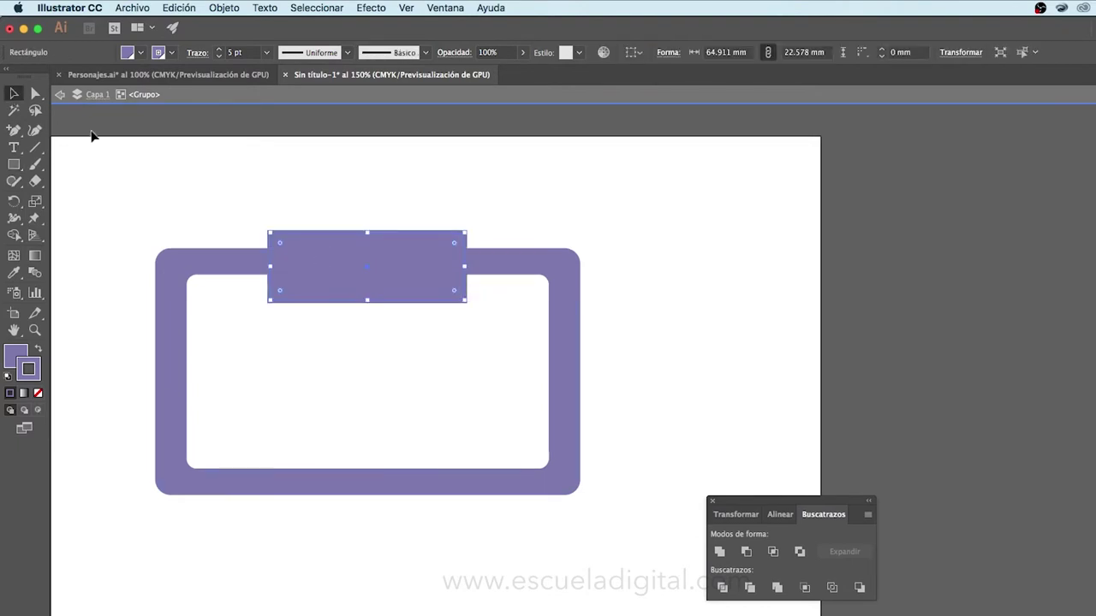
drag(109, 224, 417, 248)
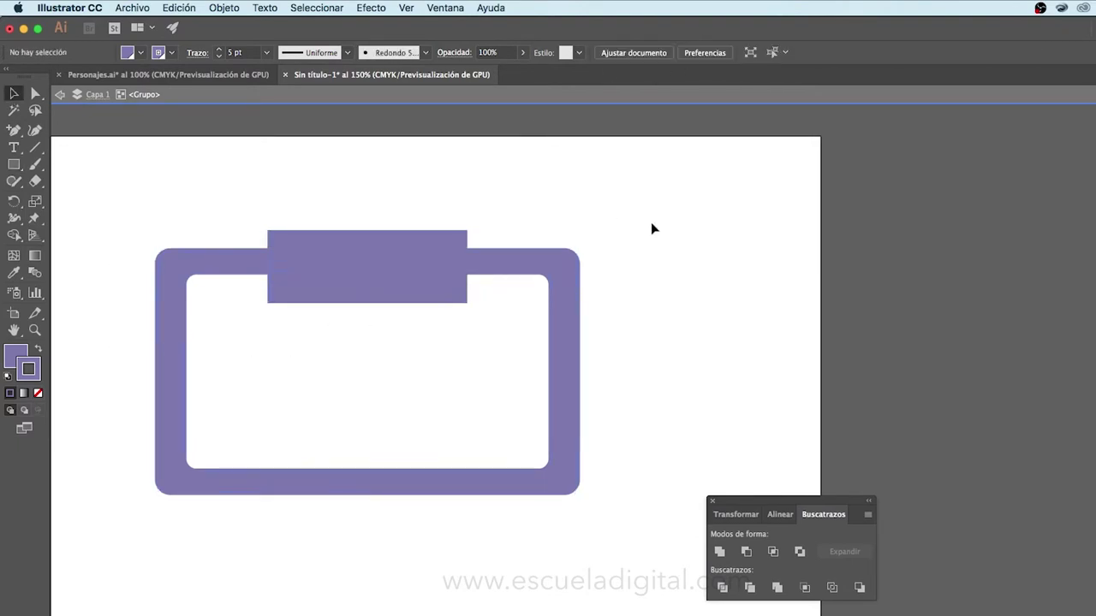
click(750, 588)
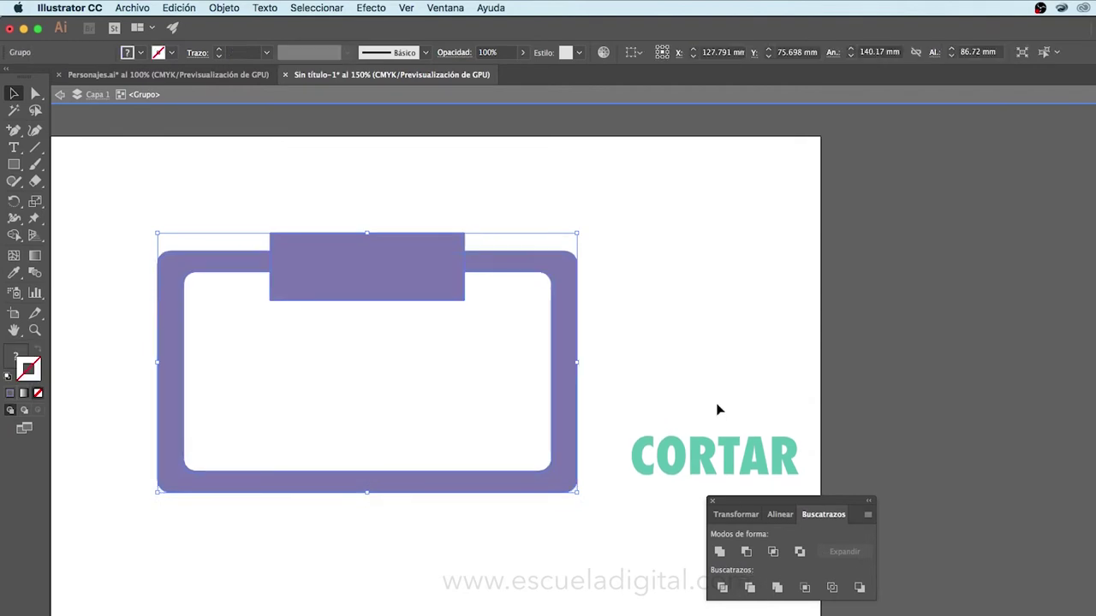
click(427, 298)
key(Return)
key(Escape)
key(Delete)
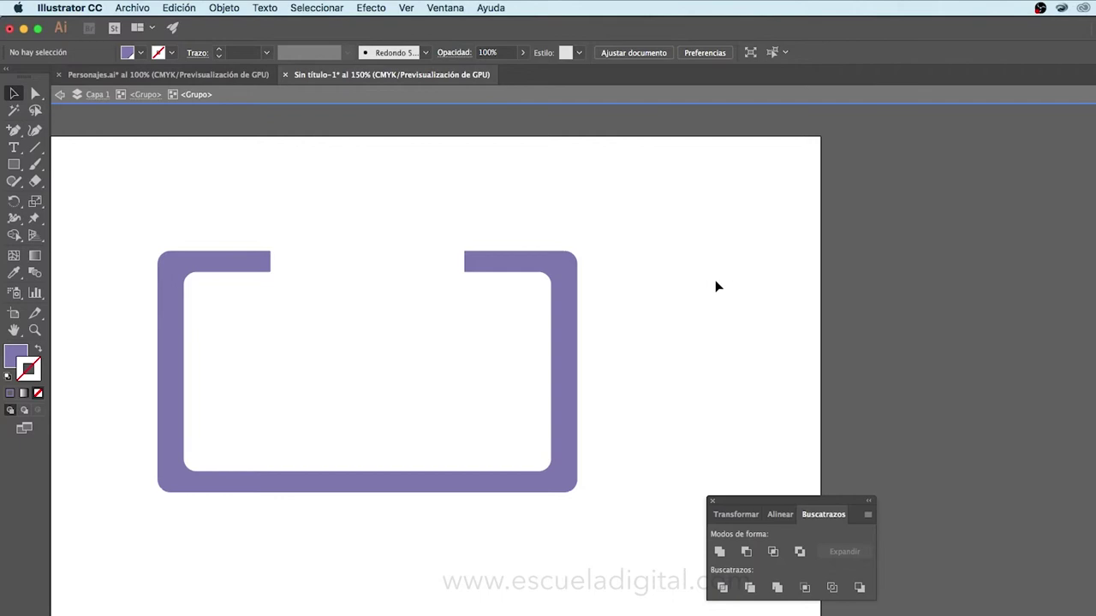
- Zoom in and place small circles on the ends of the left and right bars at the gap
key(super+plus)
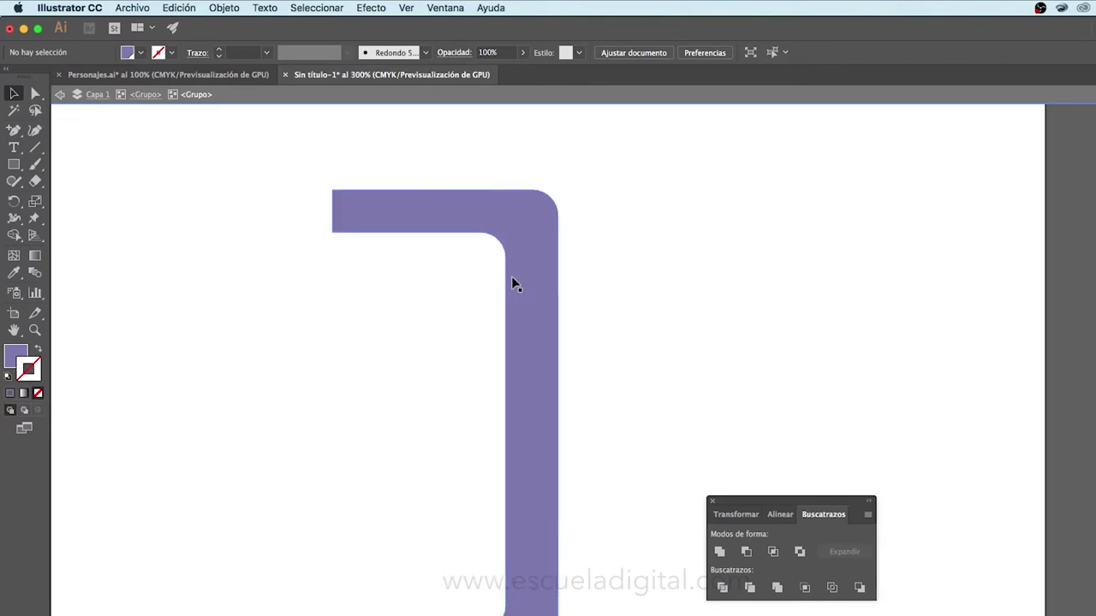
scroll(511, 282, left, 5)
drag(15, 170, 60, 194)
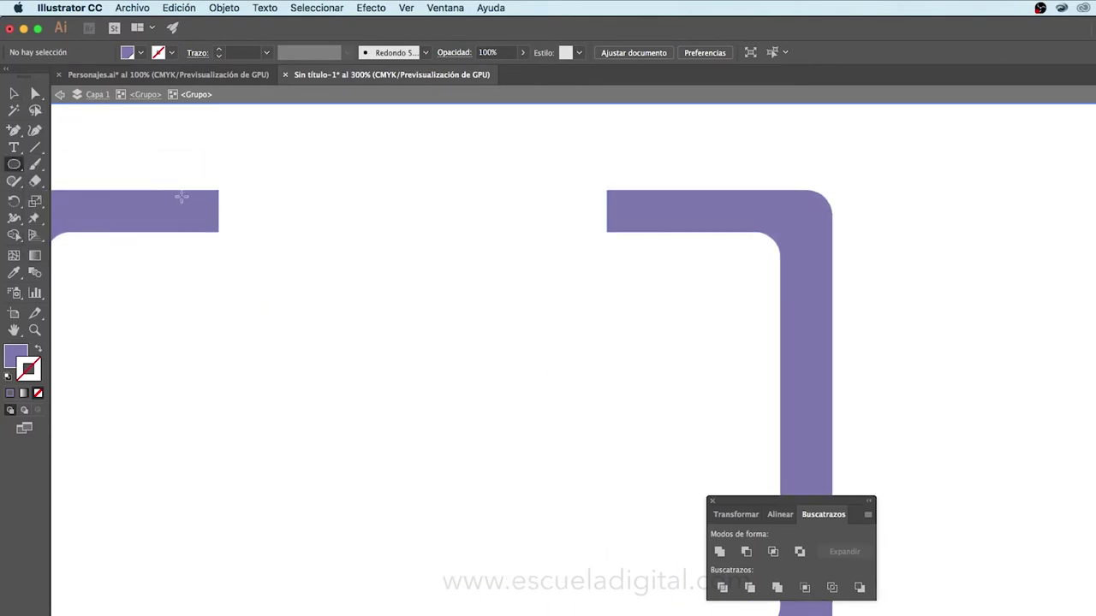
drag(218, 189, 260, 231)
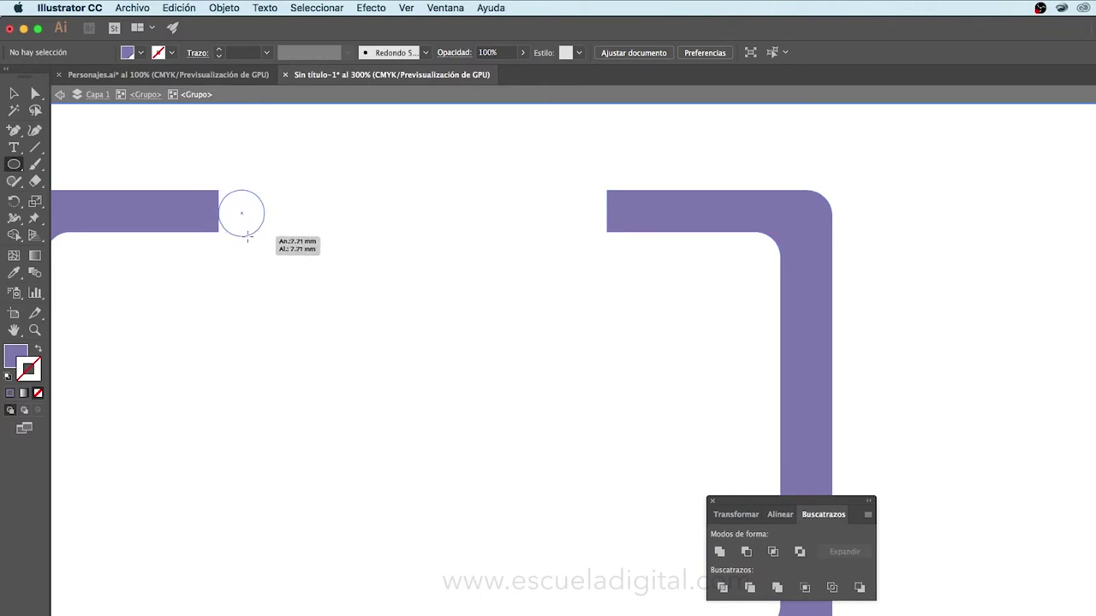
key(v)
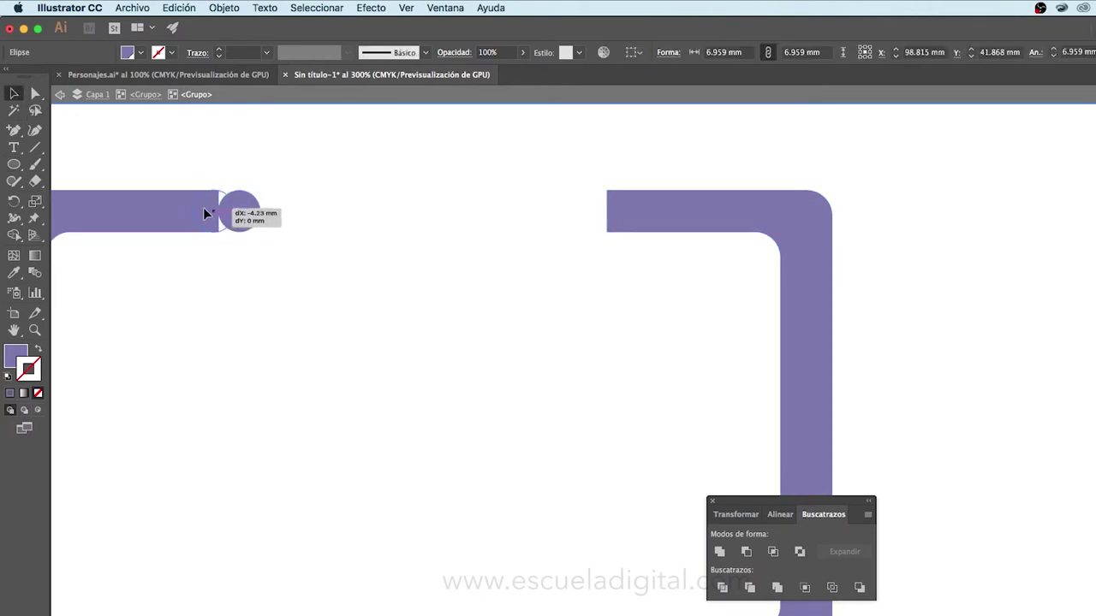
drag(203, 215, 640, 219)
click(244, 221)
drag(231, 220, 229, 214)
click(281, 159)
- Select the frame and circles, merge them into one shape, and zoom back out
key(ctrl+a)
scroll(546, 372, down, 3)
scroll(545, 372, left, 3)
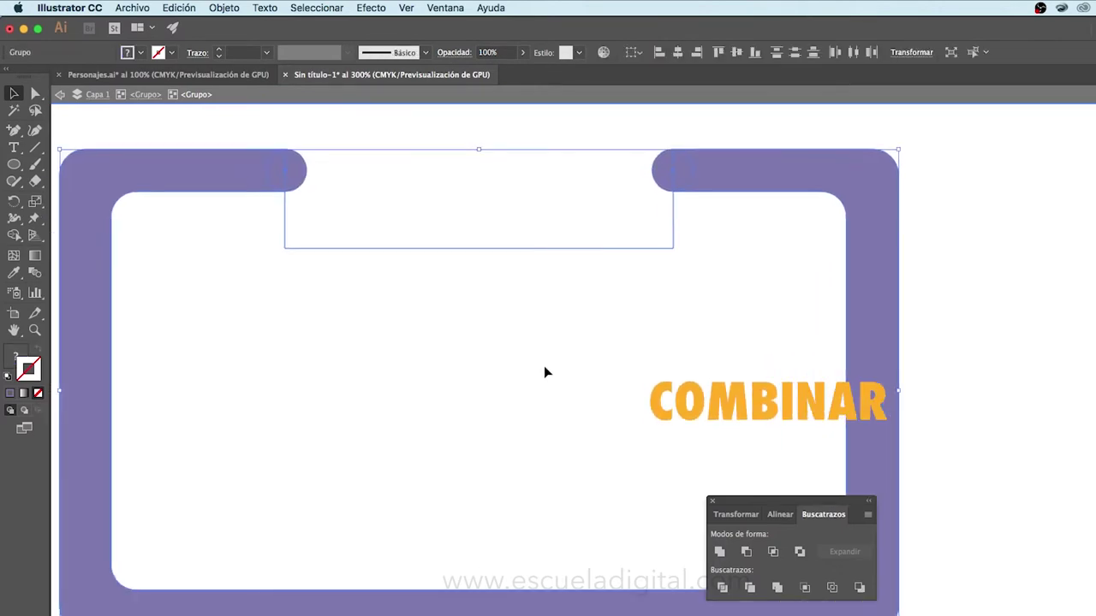
click(775, 587)
click(488, 371)
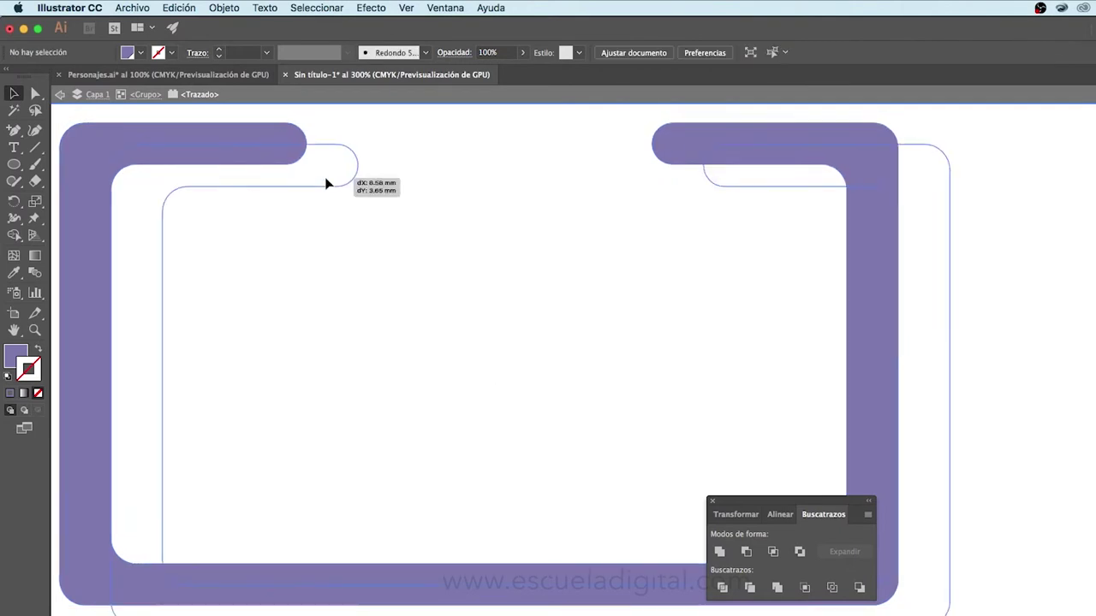
key(ctrl+minus)
key(ctrl+minus)
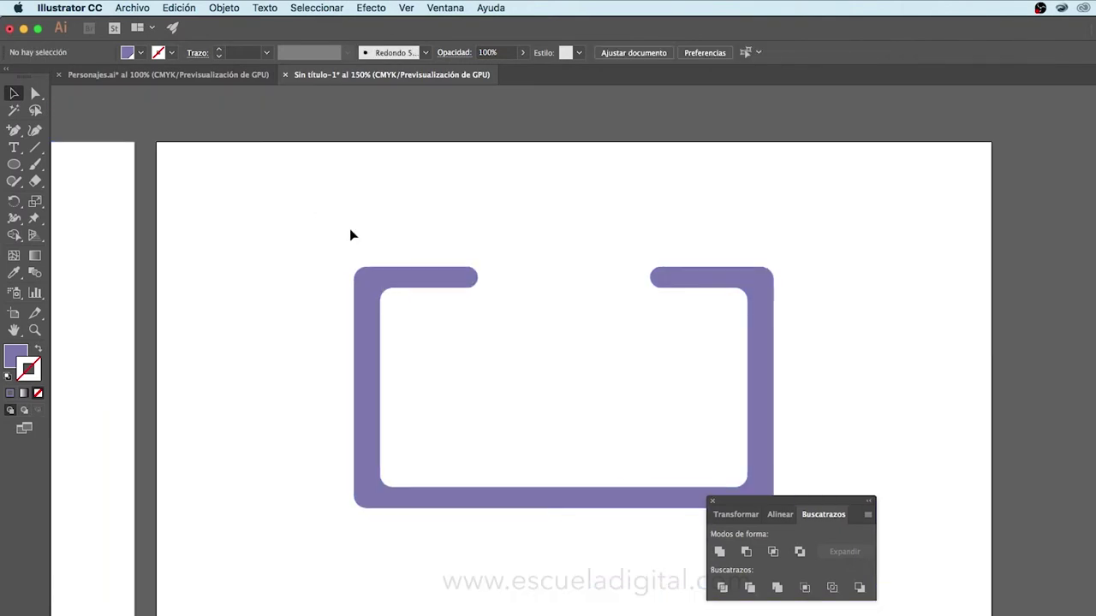
key(Escape)
scroll(532, 431, down, 2)
scroll(532, 432, right, 2)
scroll(533, 432, down, 1)
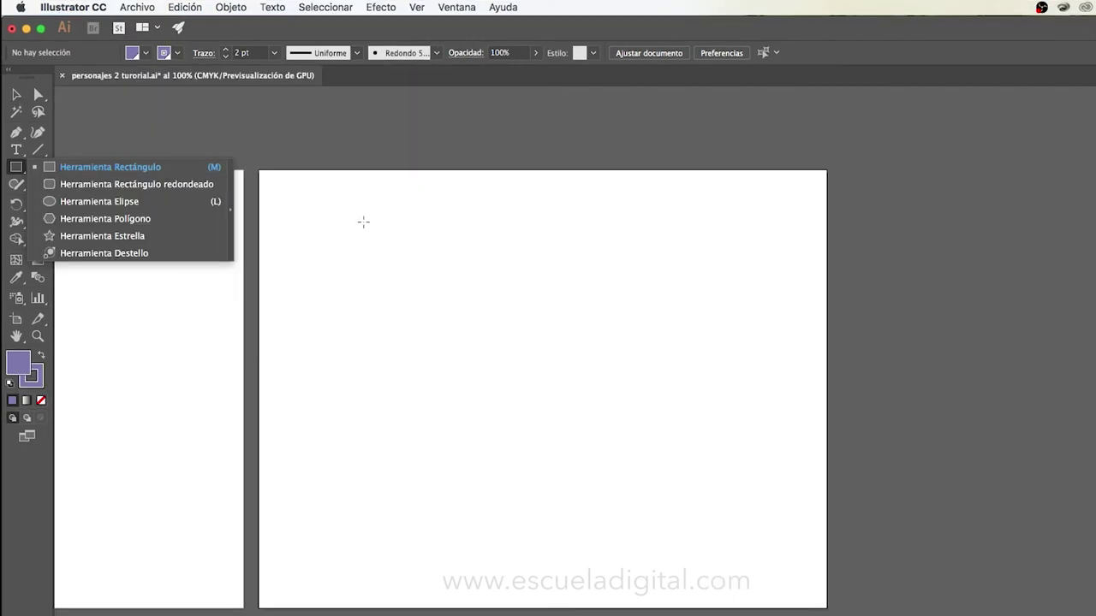
- Draw a square-ish and a wider, shorter rectangle, centred horizontally and vertically on each other
drag(351, 221, 605, 458)
drag(314, 243, 641, 422)
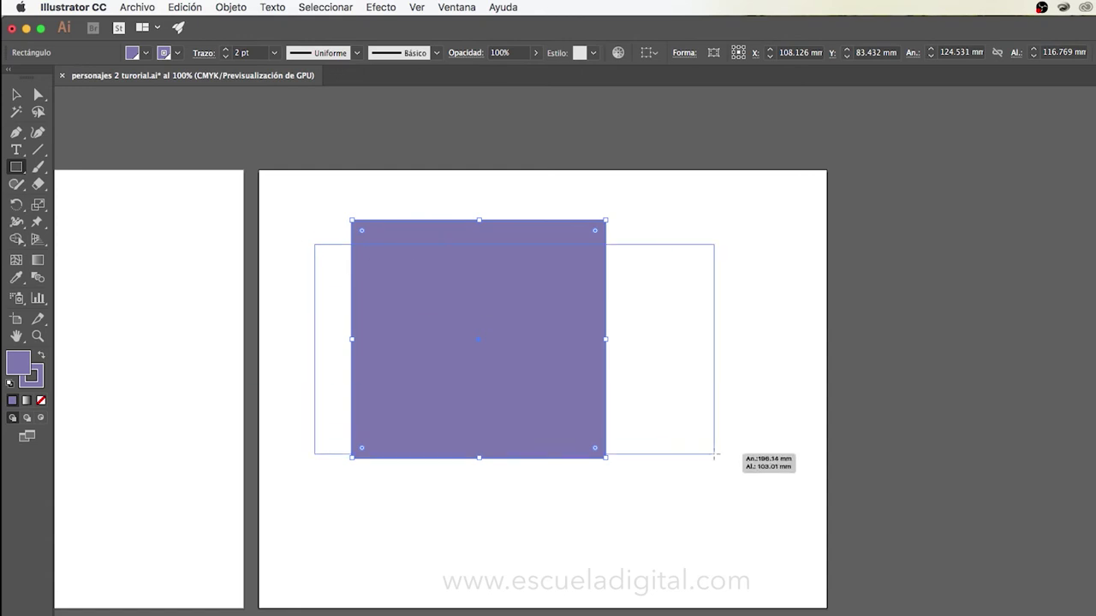
click(16, 94)
key(super+a)
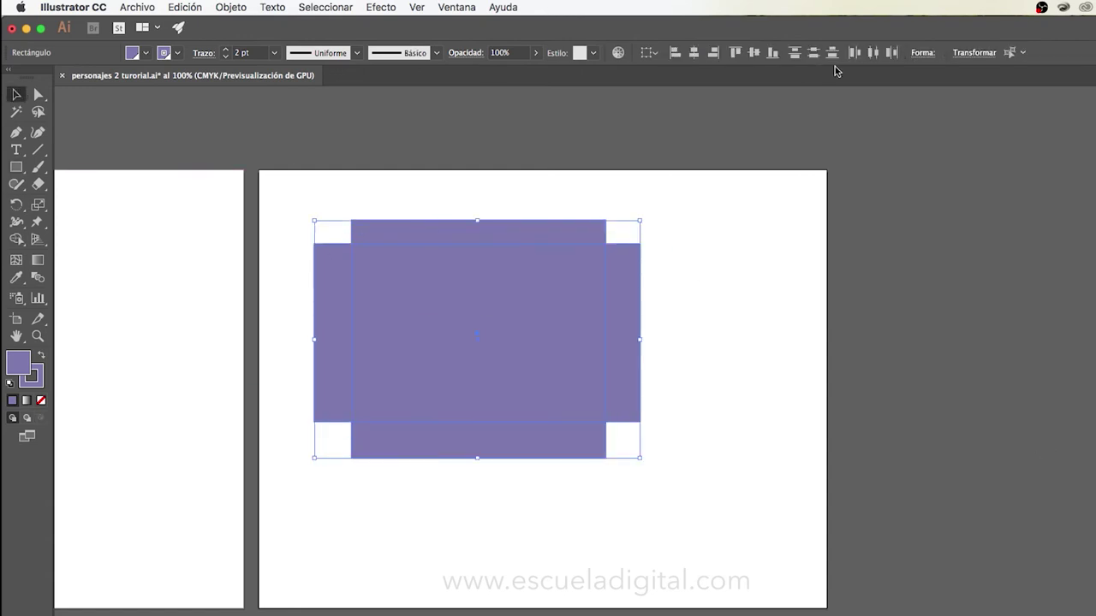
click(691, 52)
click(754, 52)
click(668, 484)
- Select both rectangles and show the Pathfinder panel
drag(672, 438, 292, 206)
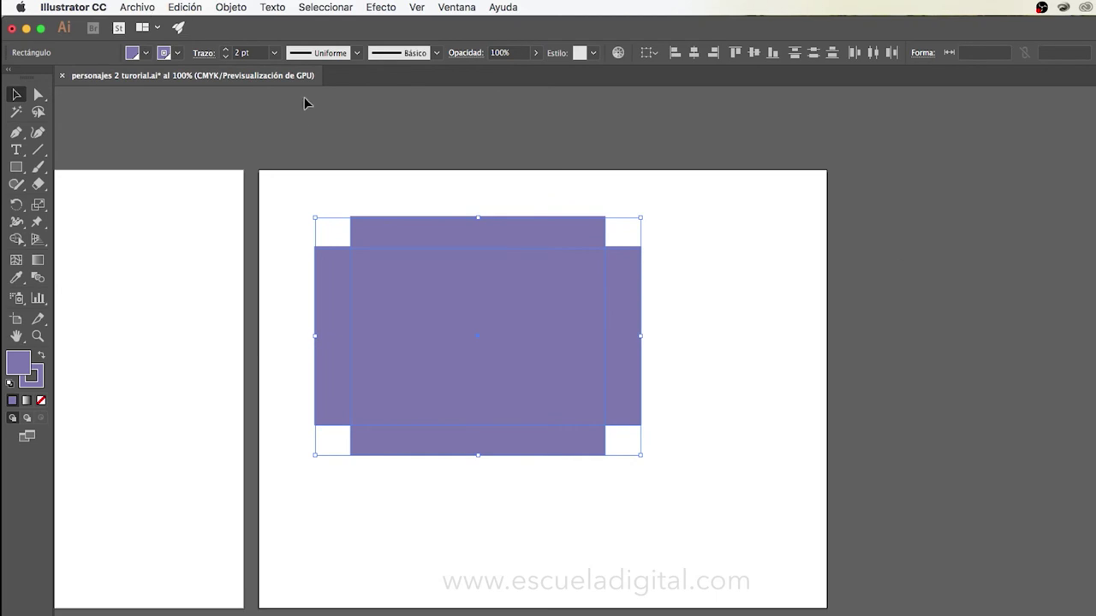
click(456, 7)
click(480, 244)
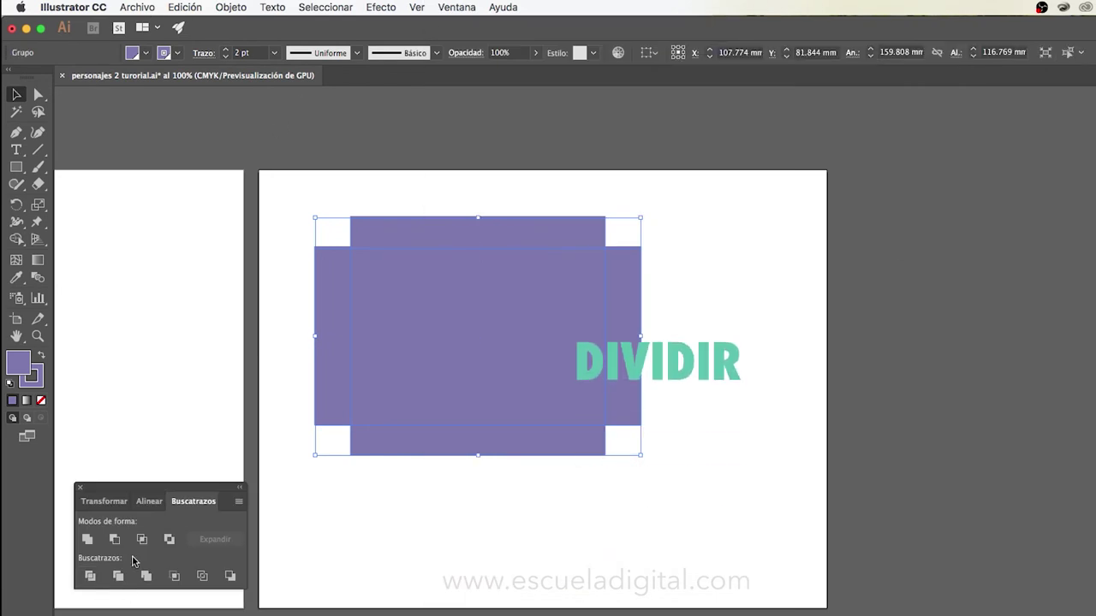
- Inside the divided group, shrink the inner rectangle by pulling each edge inward
double_click(517, 402)
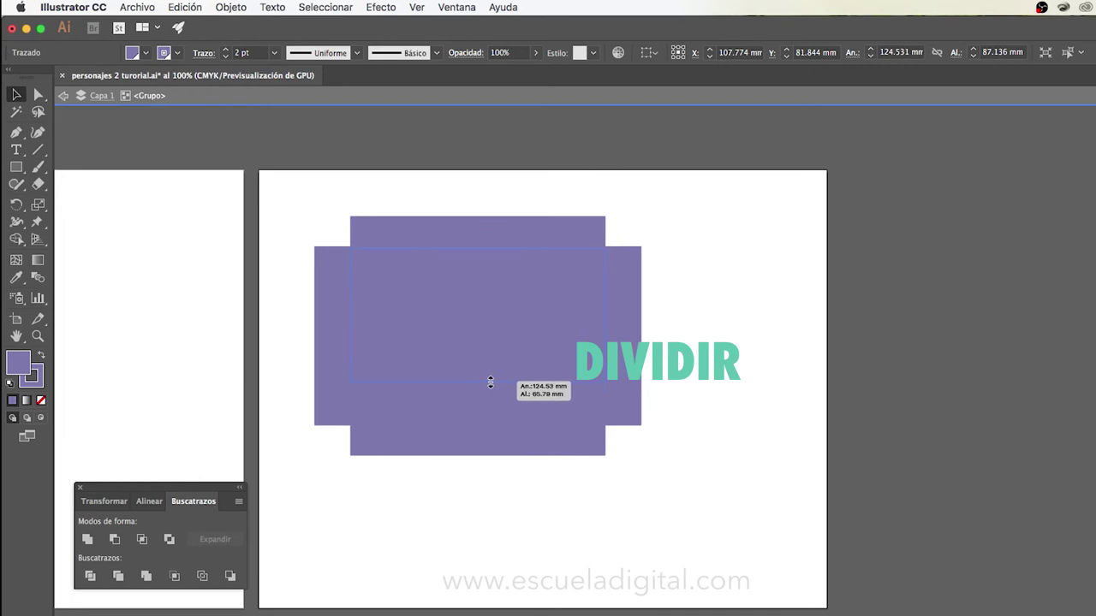
drag(481, 416, 485, 377)
key(Escape)
double_click(495, 297)
drag(485, 339, 488, 352)
drag(514, 280, 518, 292)
drag(351, 350, 368, 350)
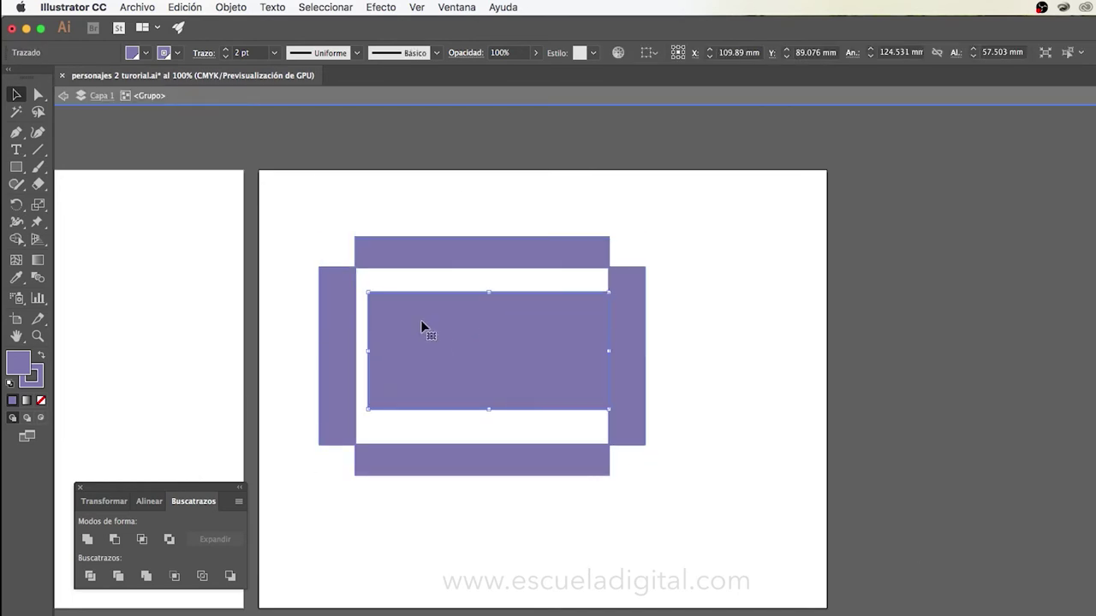
drag(601, 352, 592, 352)
- Move the top, right, bottom and left bars outward, then exit the group and select all pieces
drag(563, 256, 563, 242)
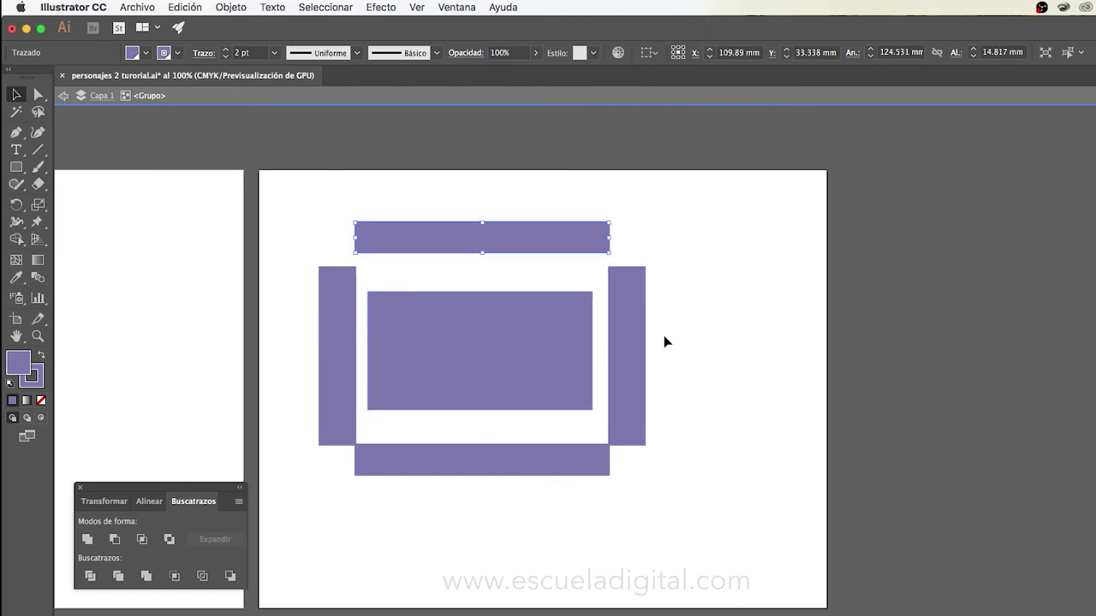
drag(630, 360, 644, 359)
drag(513, 462, 514, 475)
drag(352, 391, 348, 390)
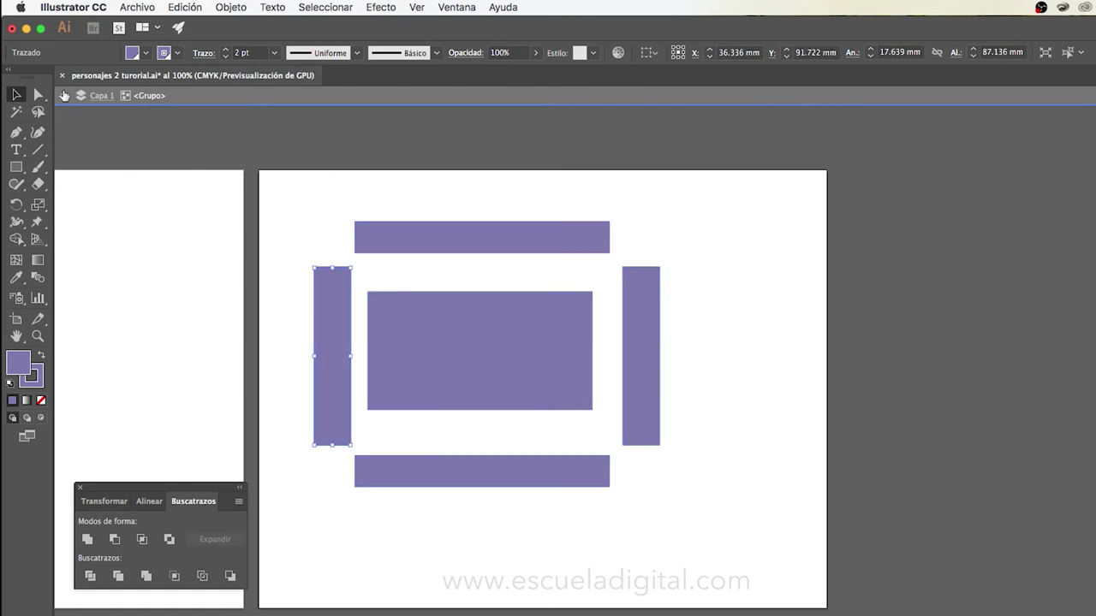
double_click(336, 221)
drag(301, 215, 751, 602)
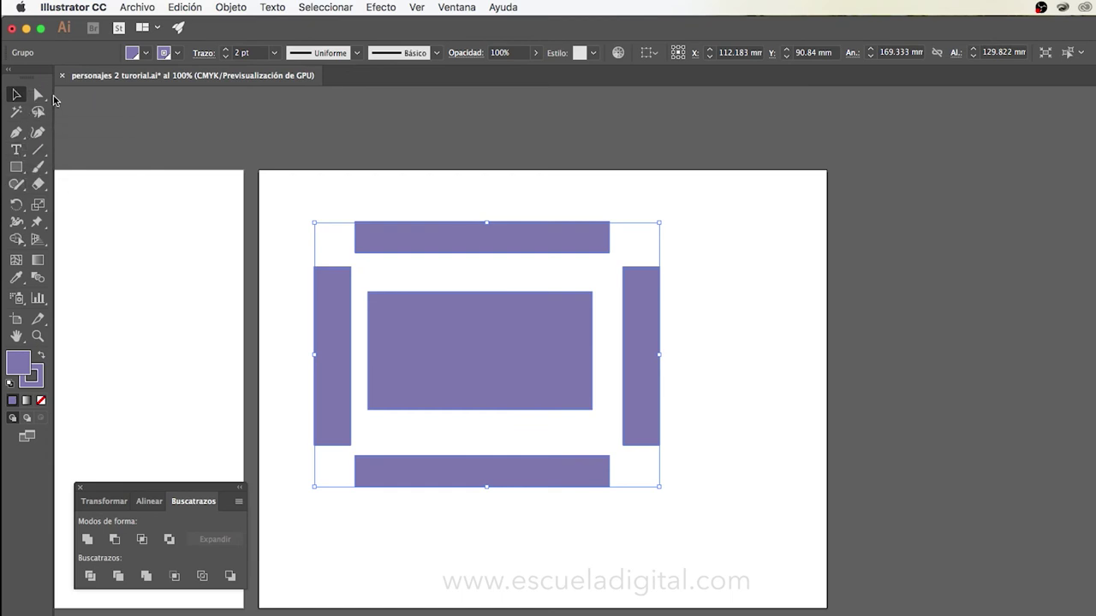
click(38, 94)
- Round the corners of all five pieces and set their fill to None
drag(315, 269, 338, 294)
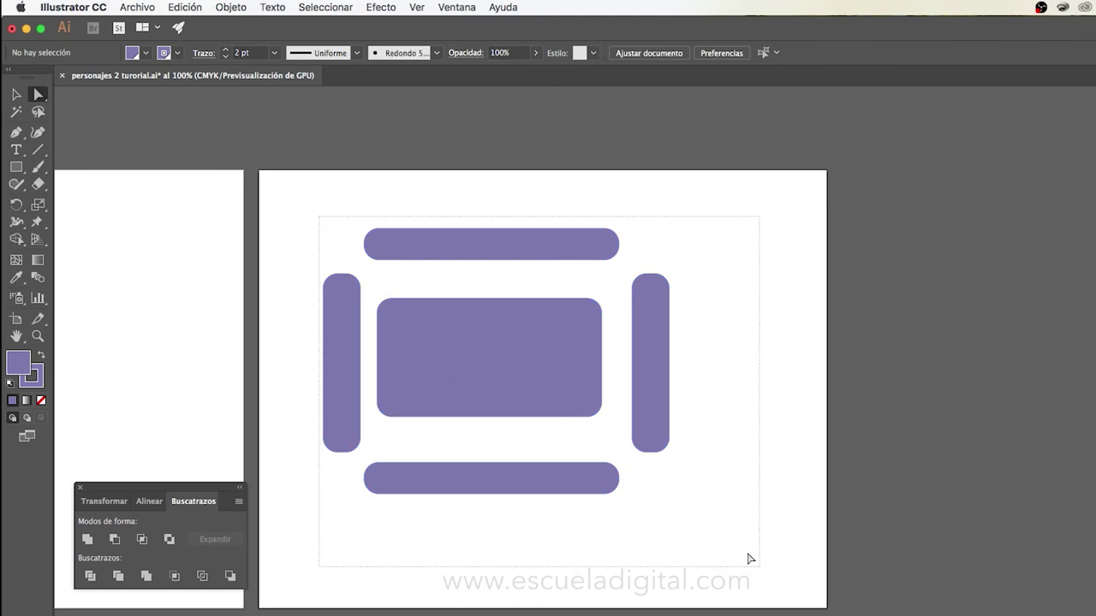
click(40, 400)
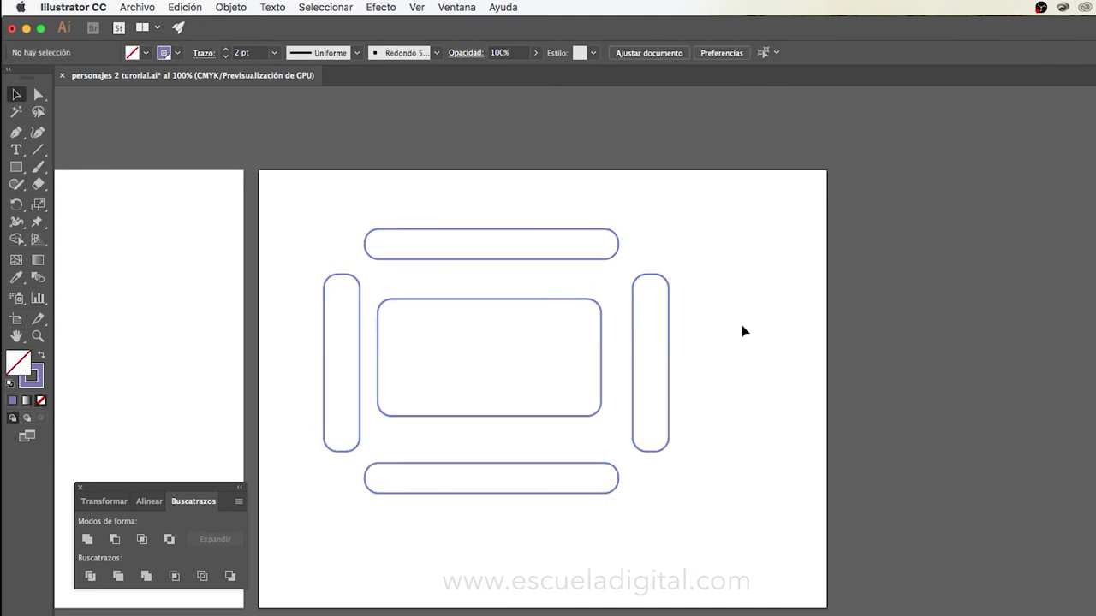